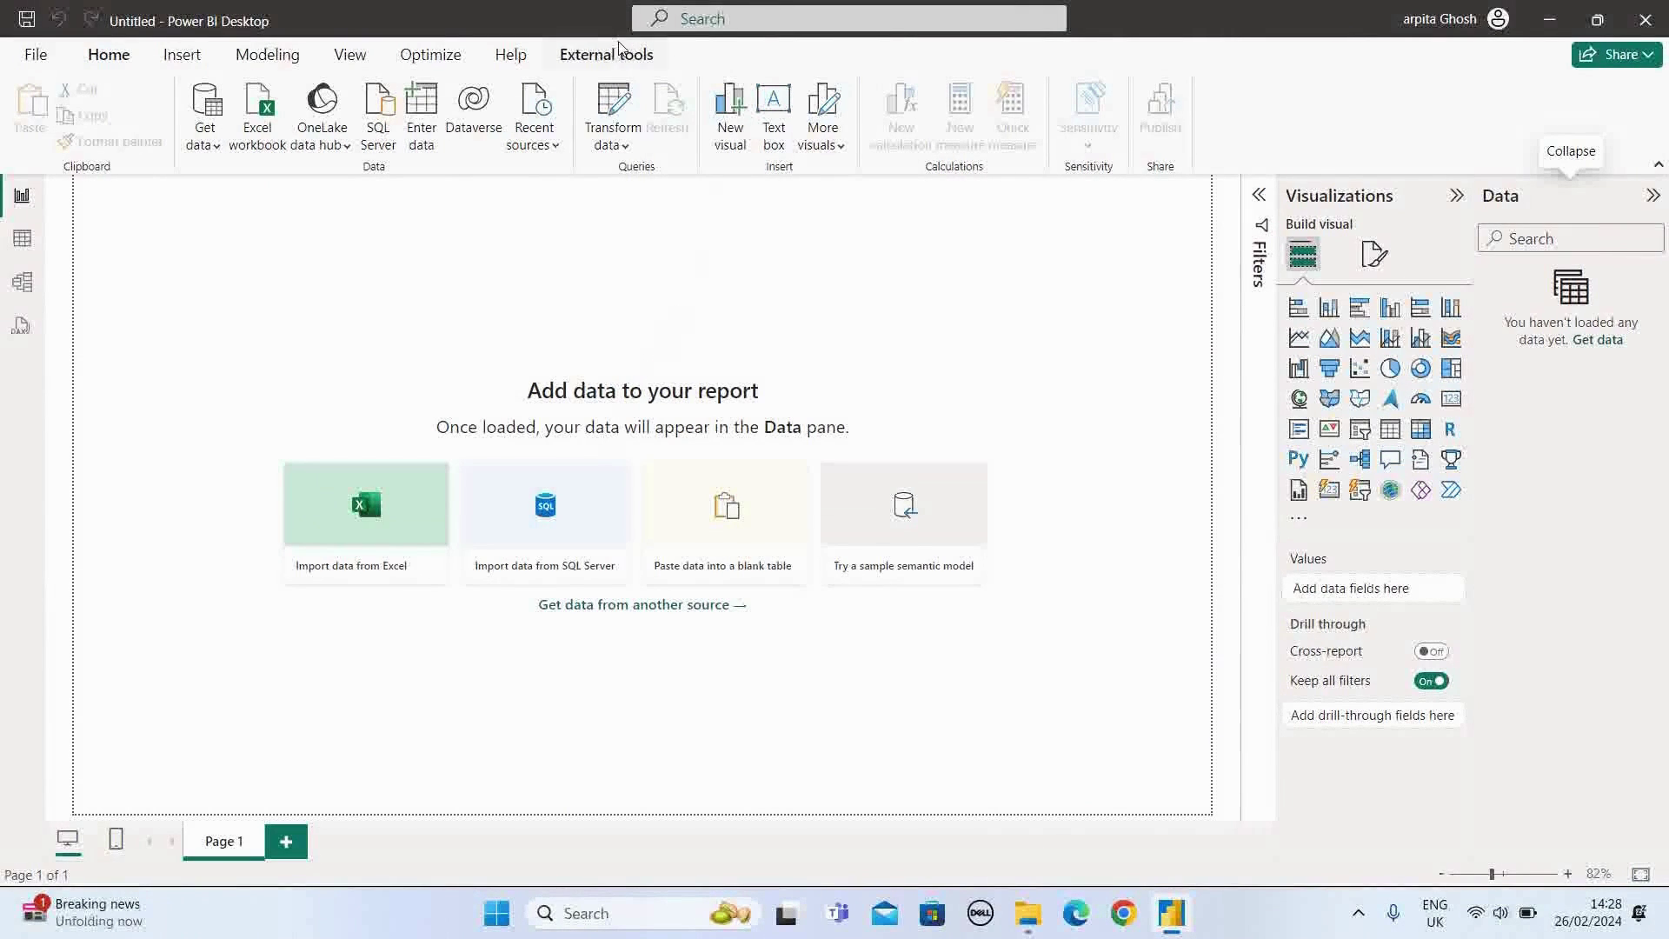
- Load the financials table from the Financial Sample.xlsx sample dataset into the report
{"action": "left_click", "coordinate": [513, 58]}
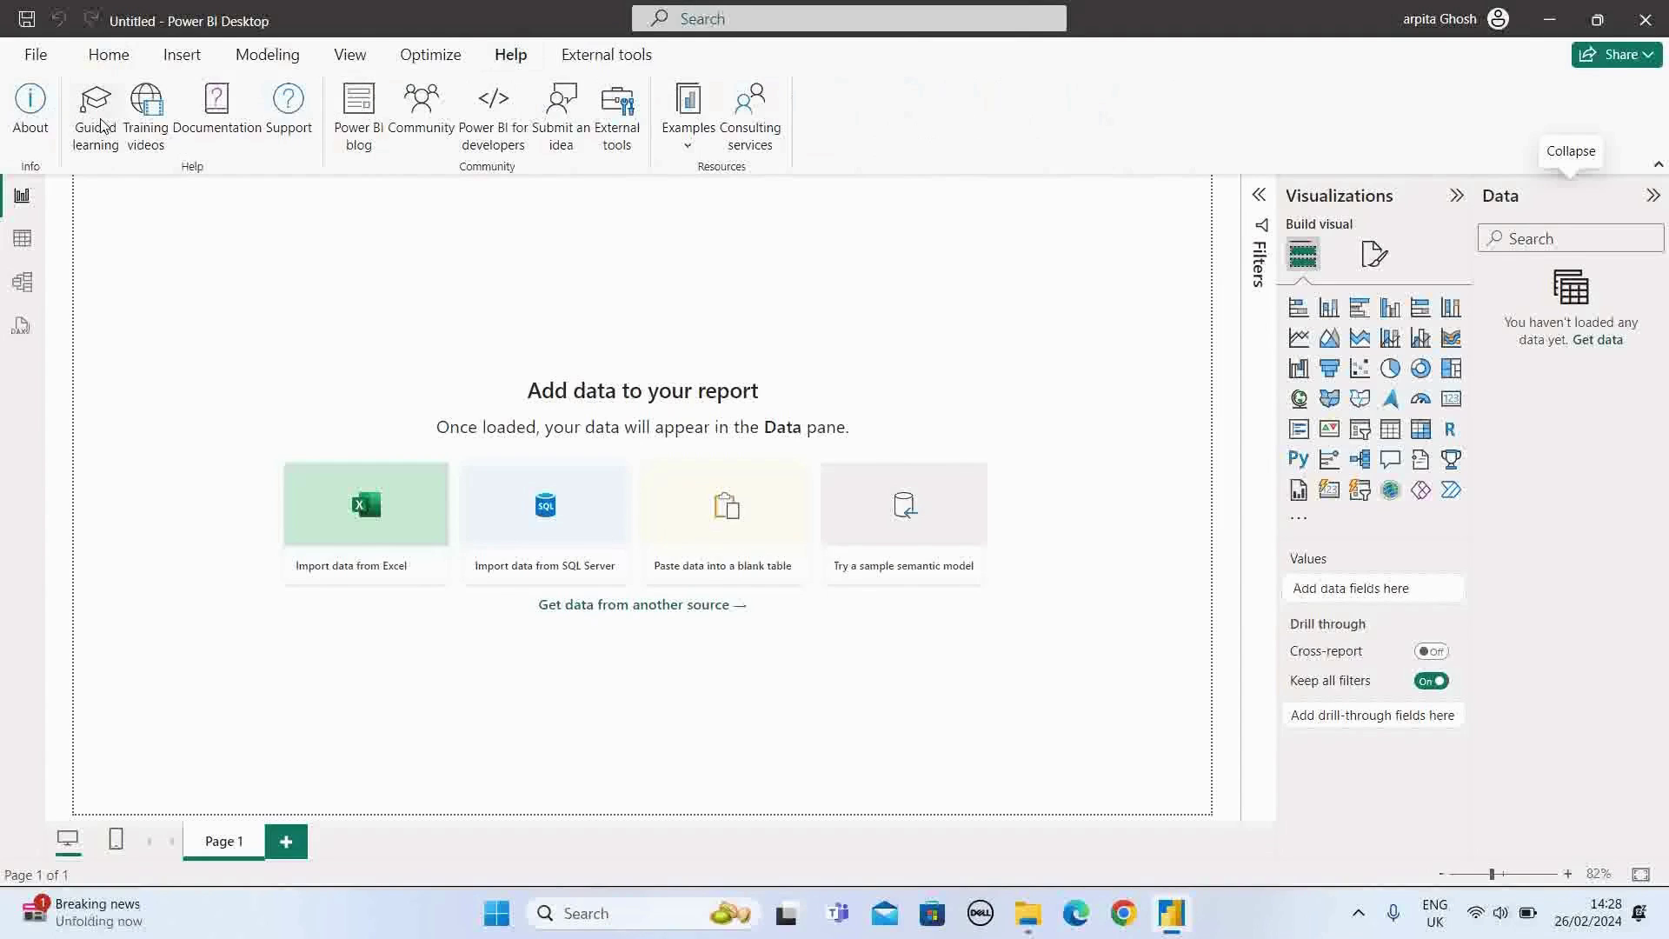
{"action": "left_click", "coordinate": [689, 148]}
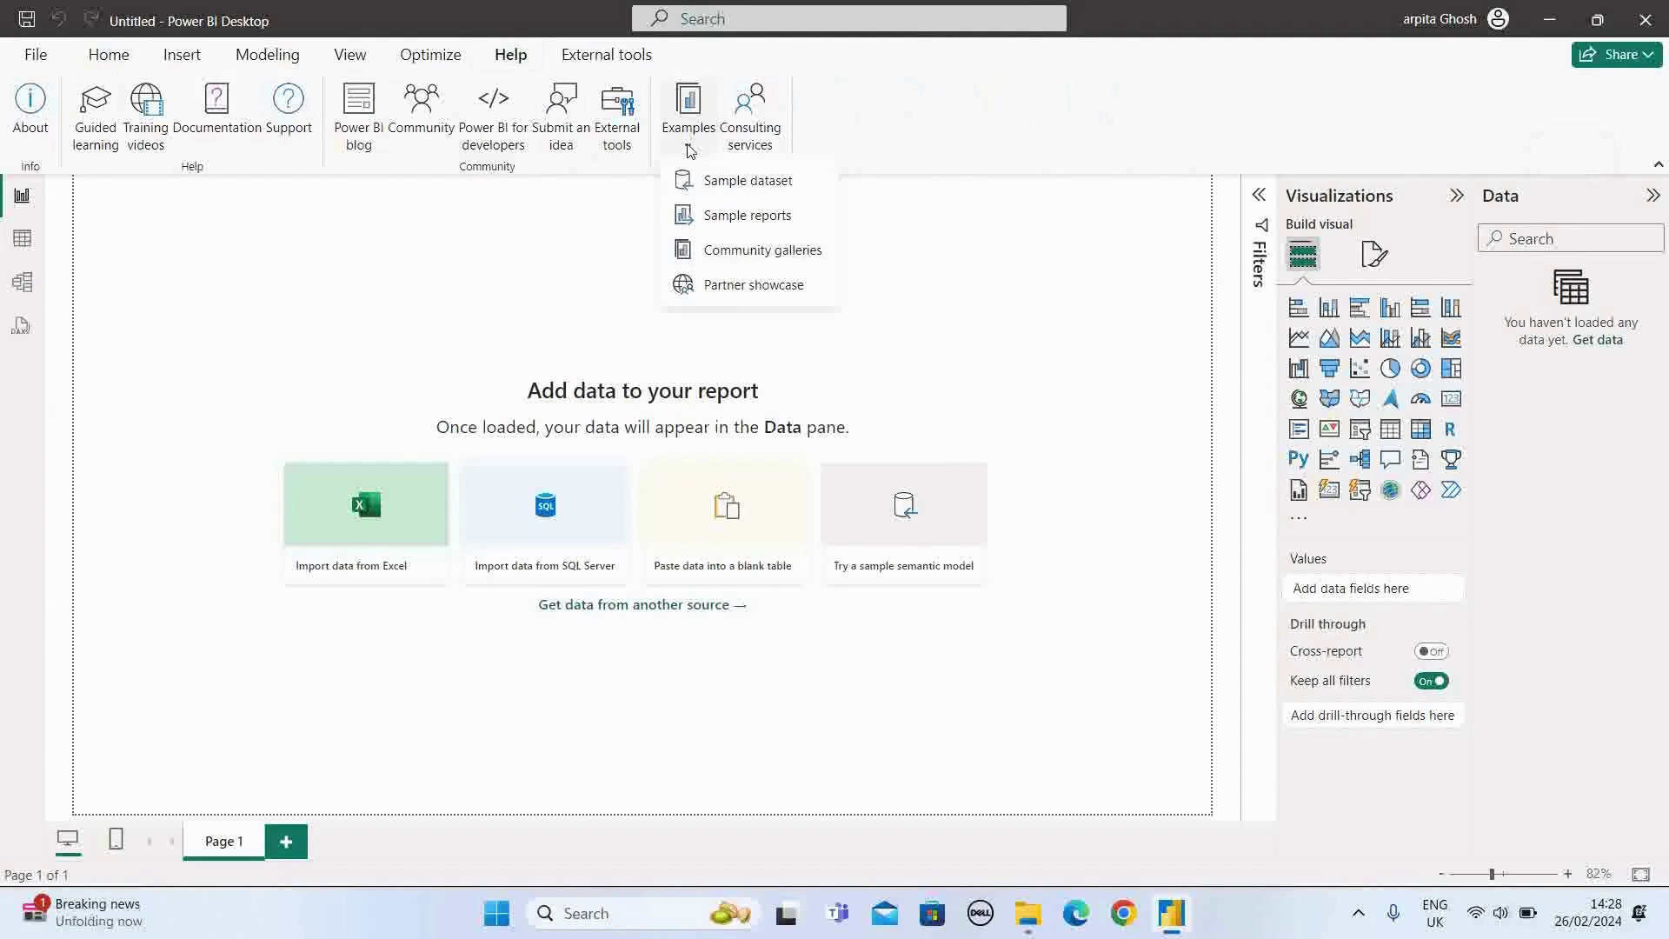
{"action": "left_click", "coordinate": [757, 181]}
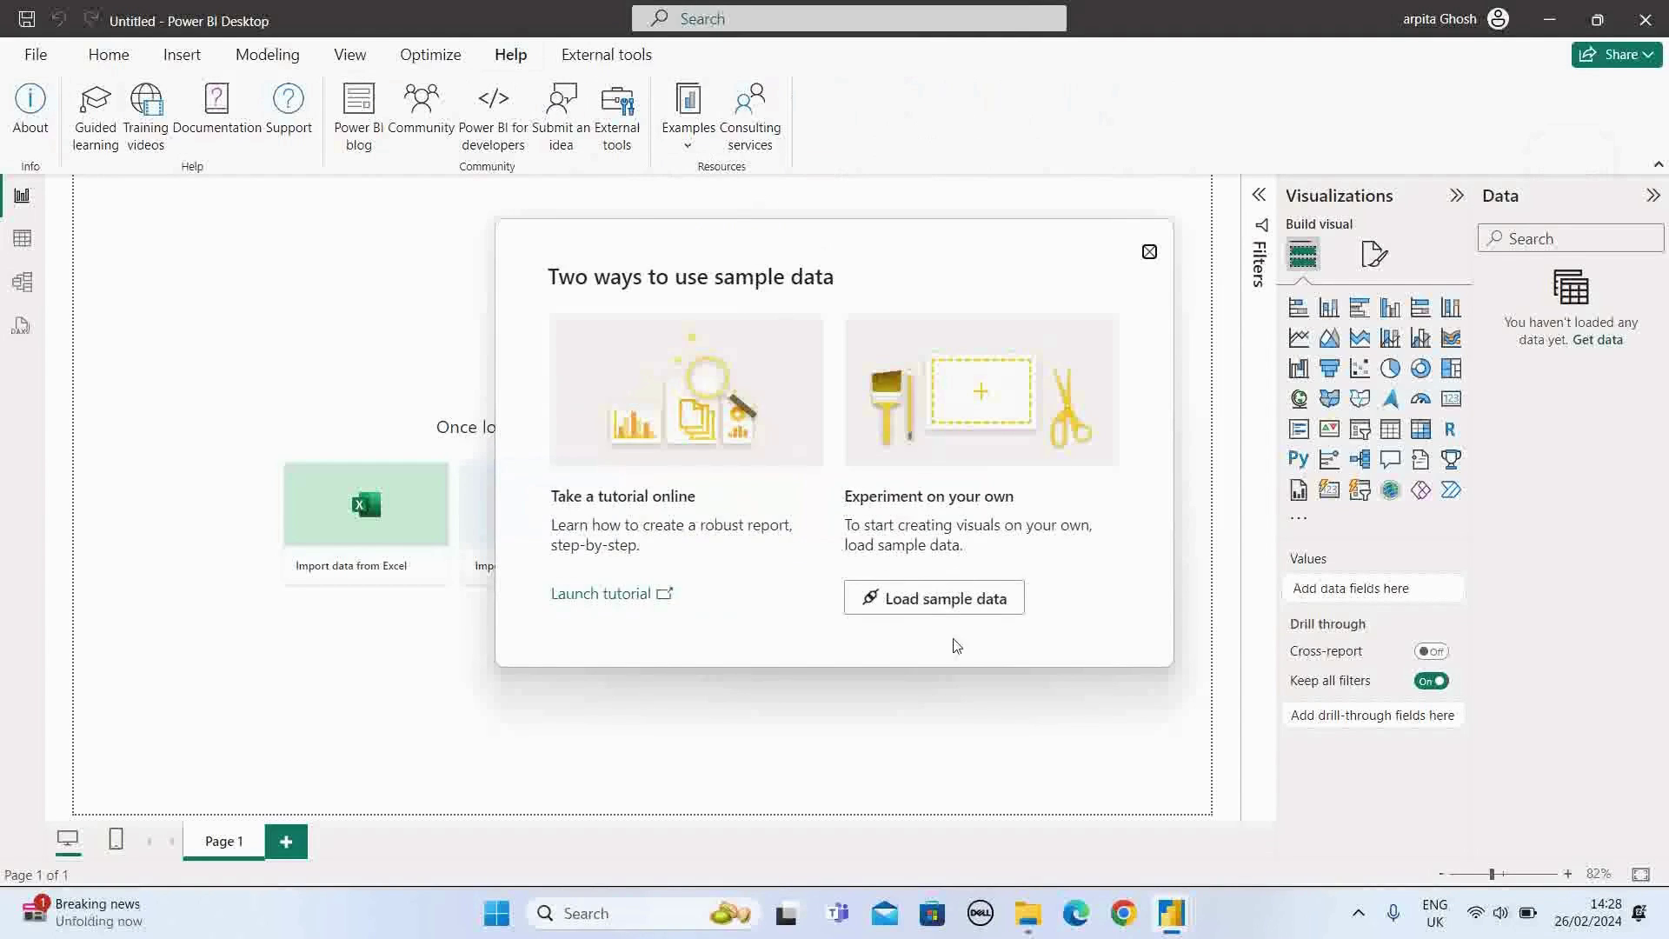
{"action": "left_click", "coordinate": [967, 599]}
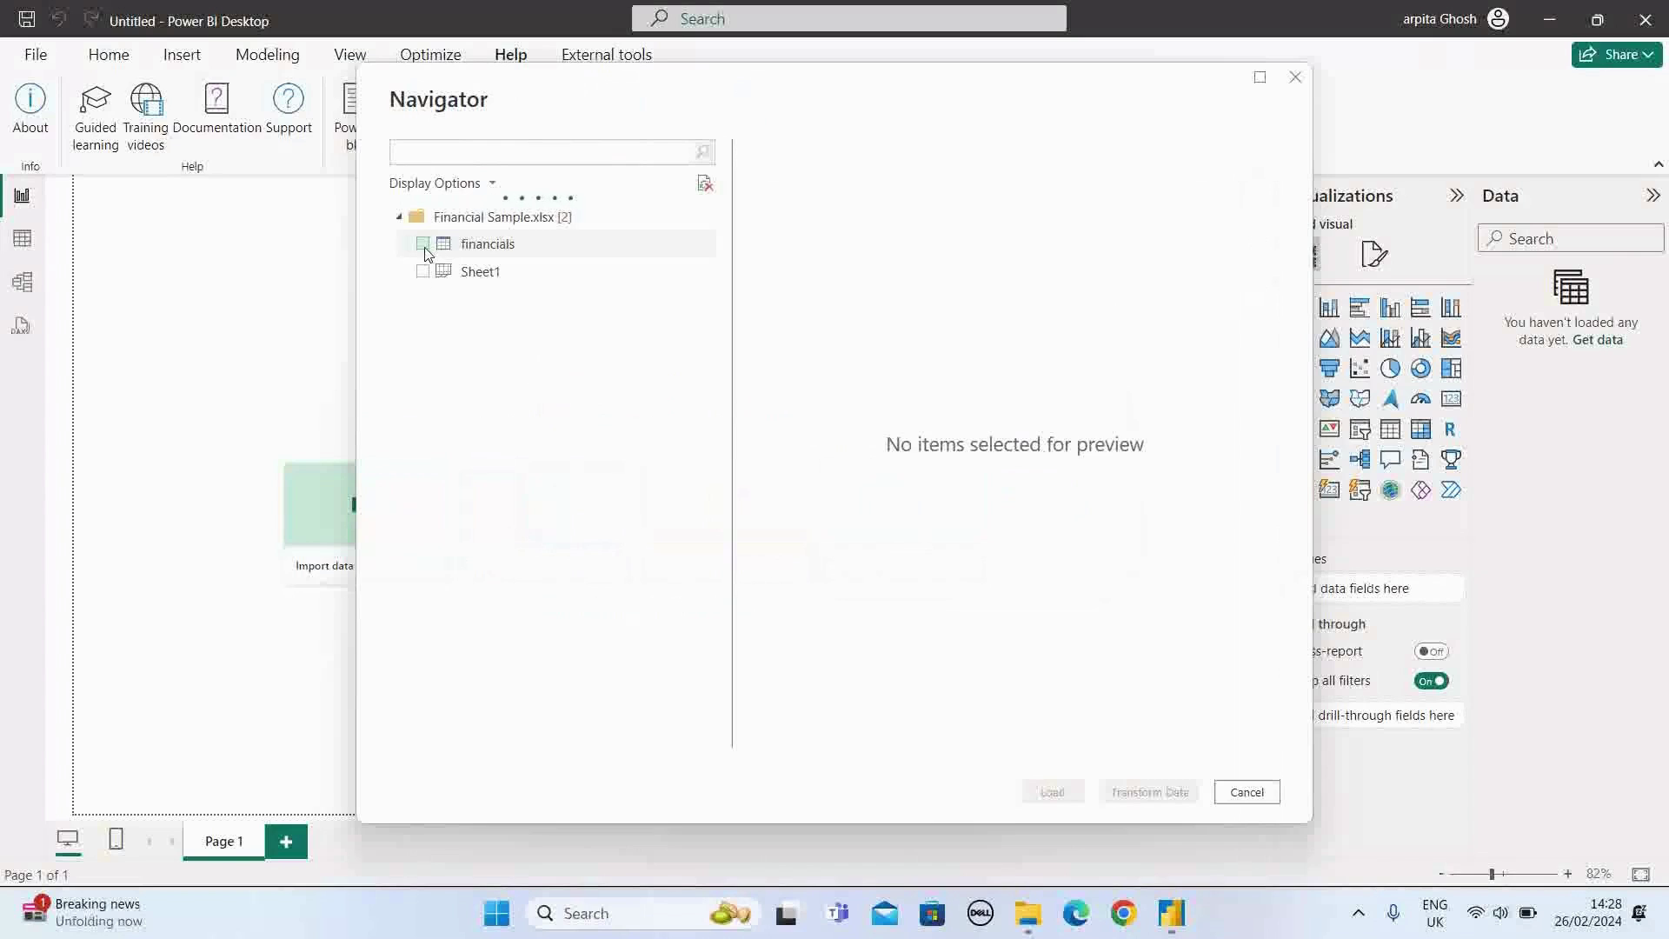
{"action": "left_click", "coordinate": [424, 246]}
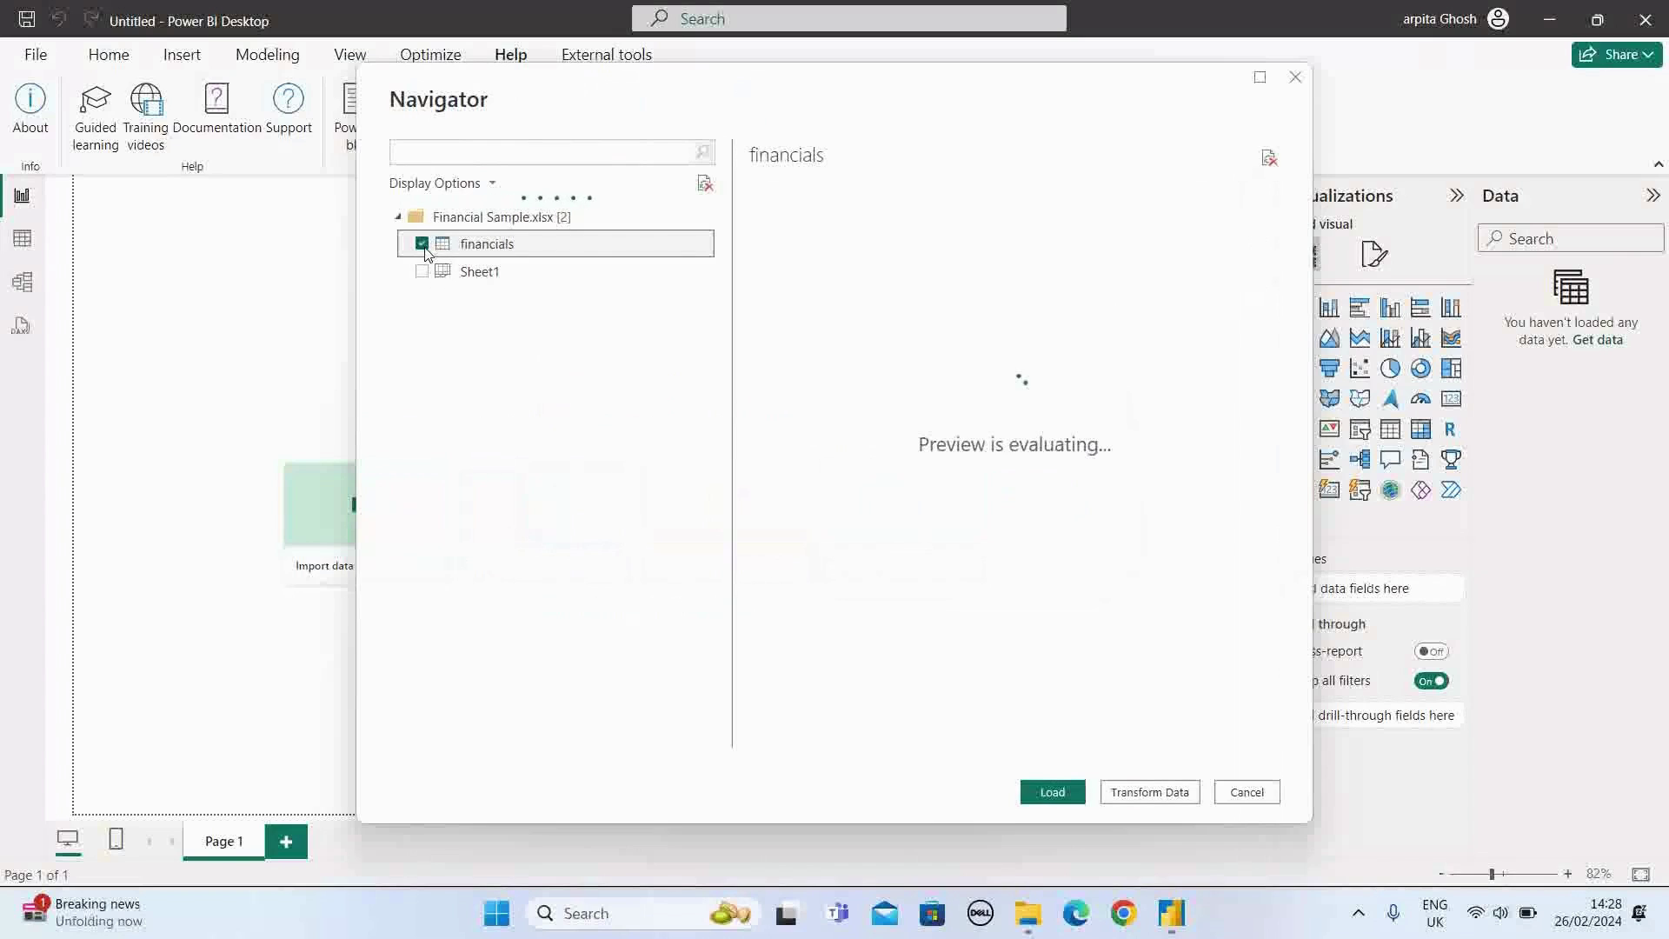
{"action": "left_click", "coordinate": [1053, 793]}
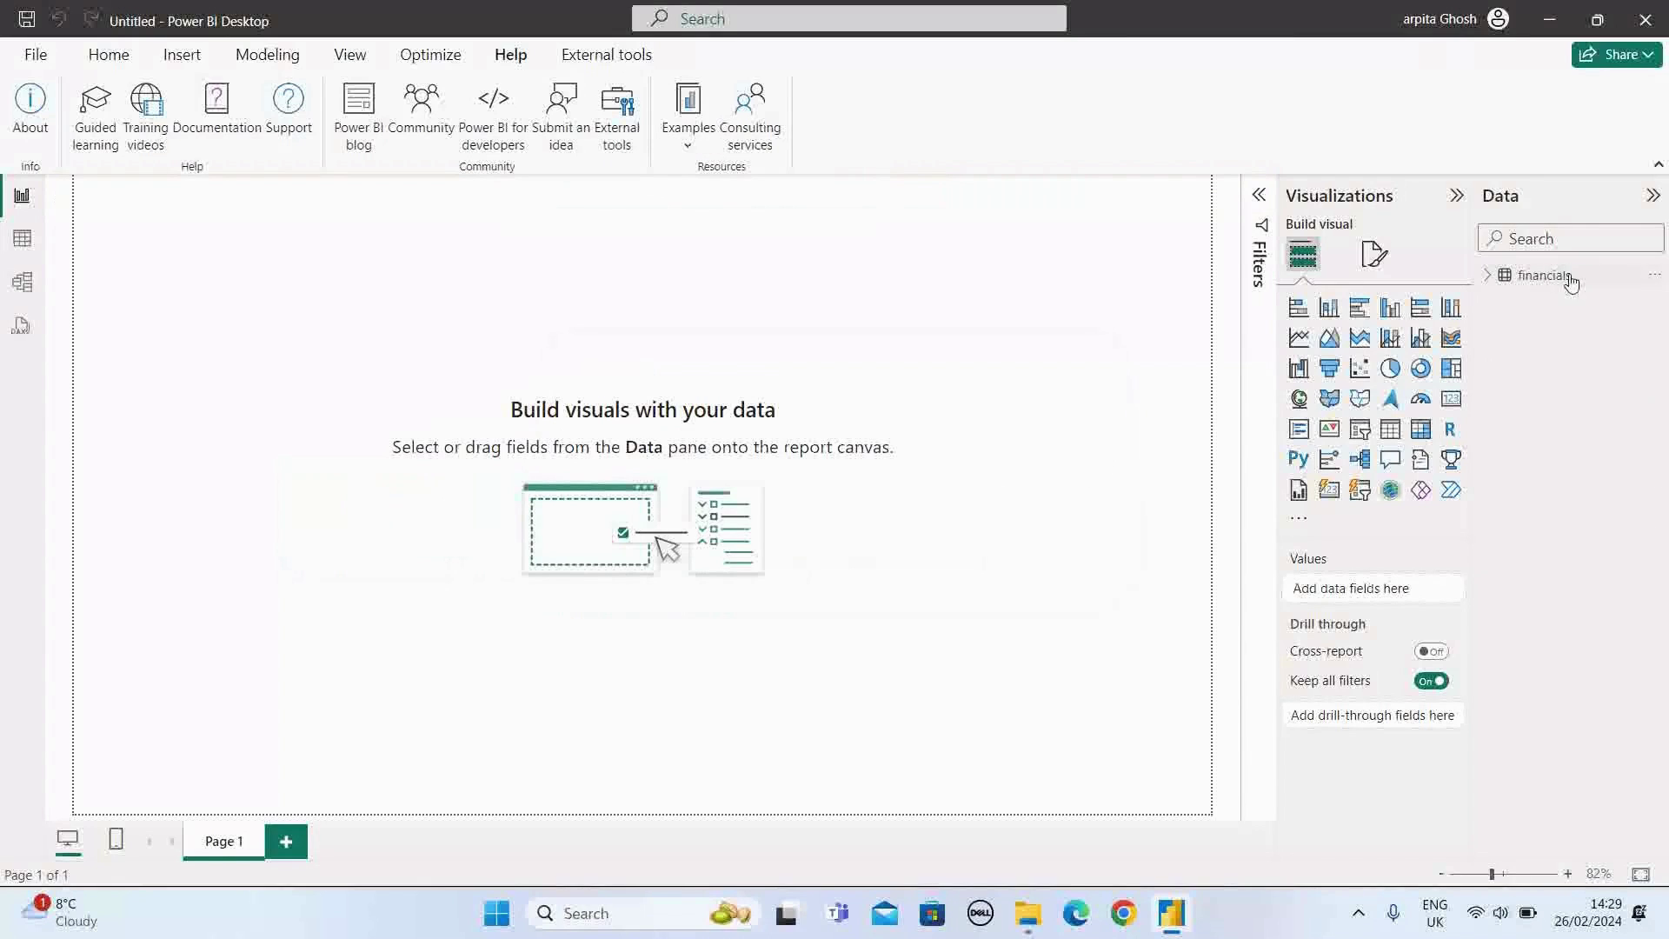
- Expand the financials fields, add an ArcGIS Maps for Power BI visual, and enlarge it on the page
{"action": "left_click", "coordinate": [1490, 277]}
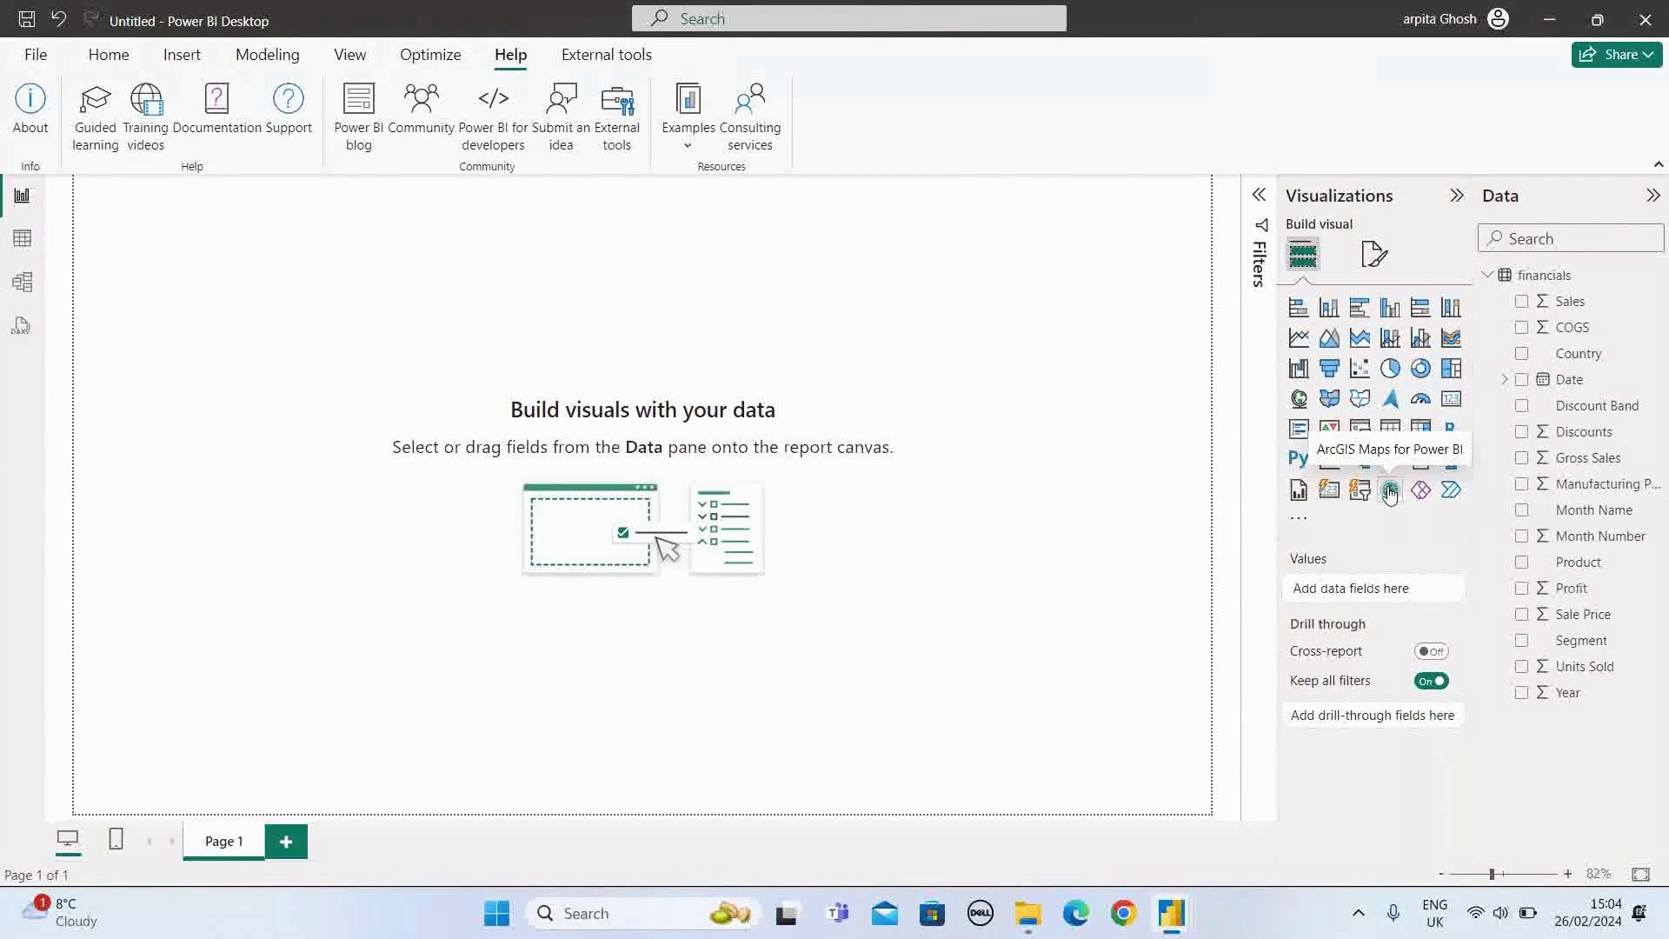
{"action": "left_click", "coordinate": [1391, 492]}
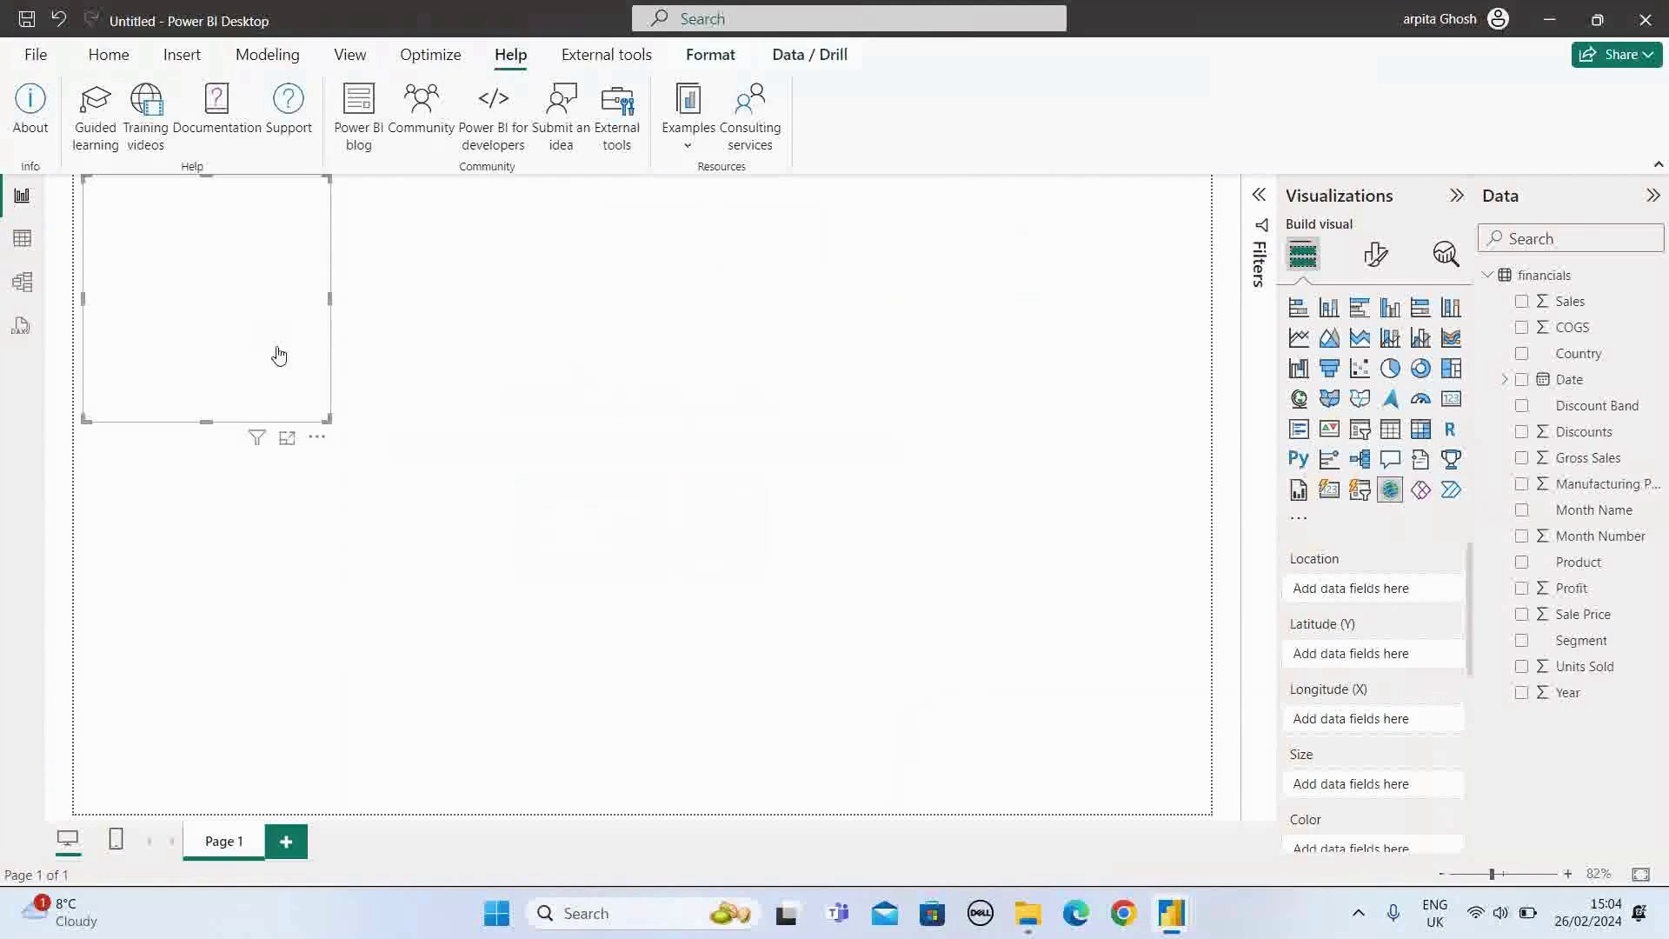
{"action": "left_click_drag", "start_coordinate": [326, 418], "coordinate": [861, 676]}
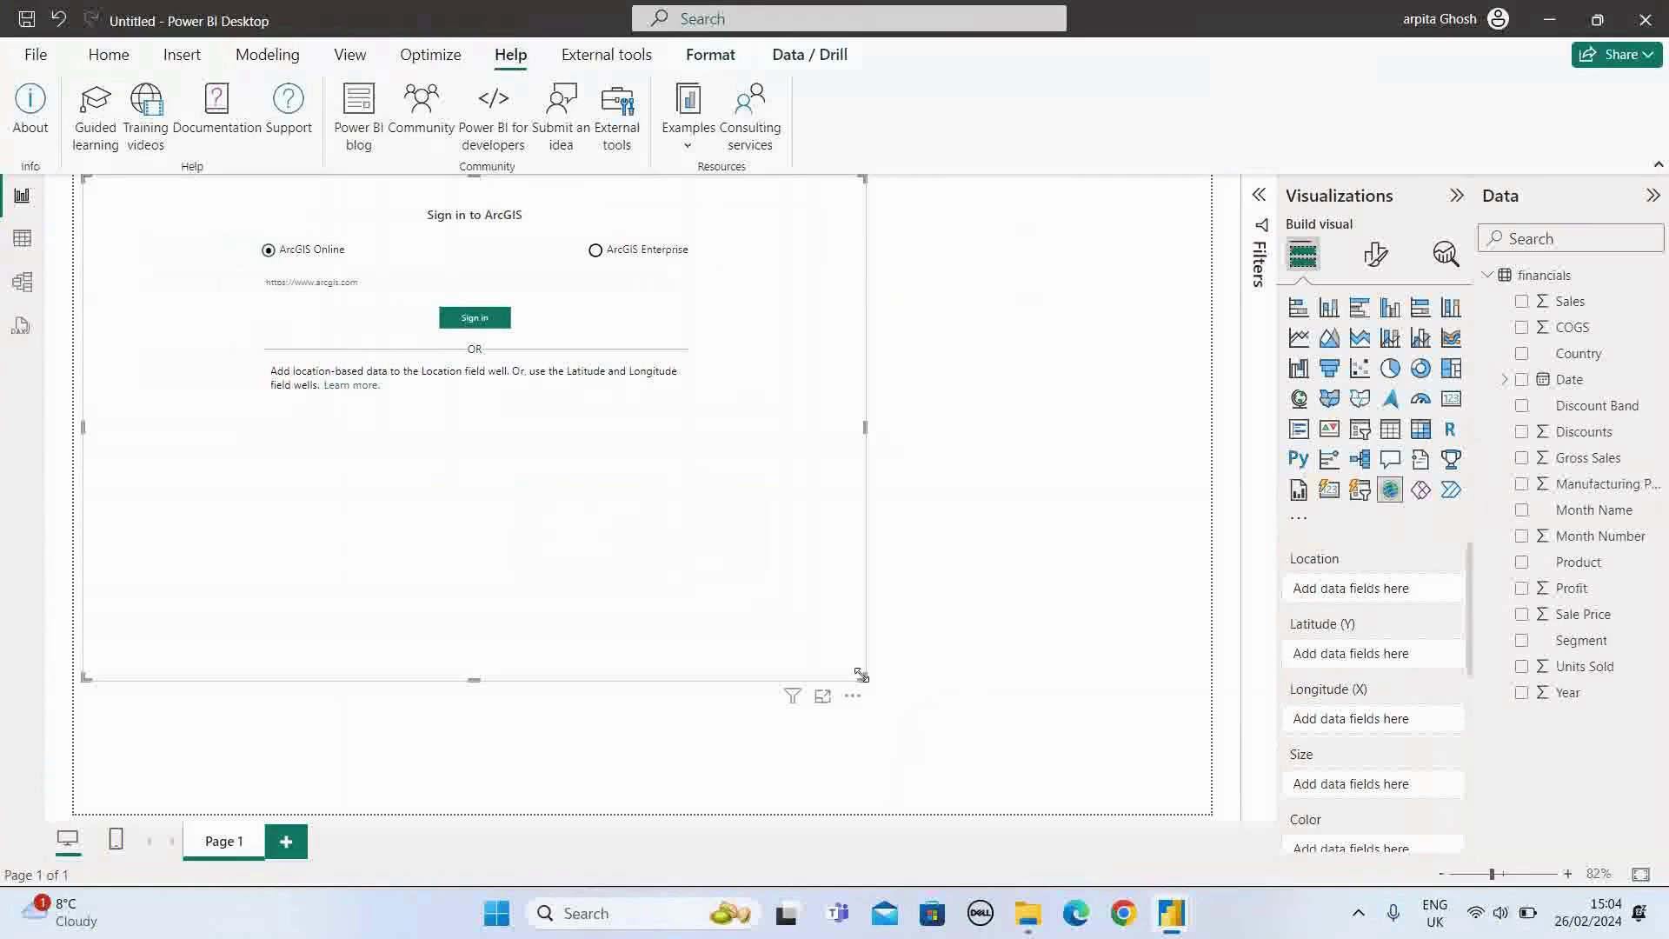
{"action": "left_click", "coordinate": [482, 322]}
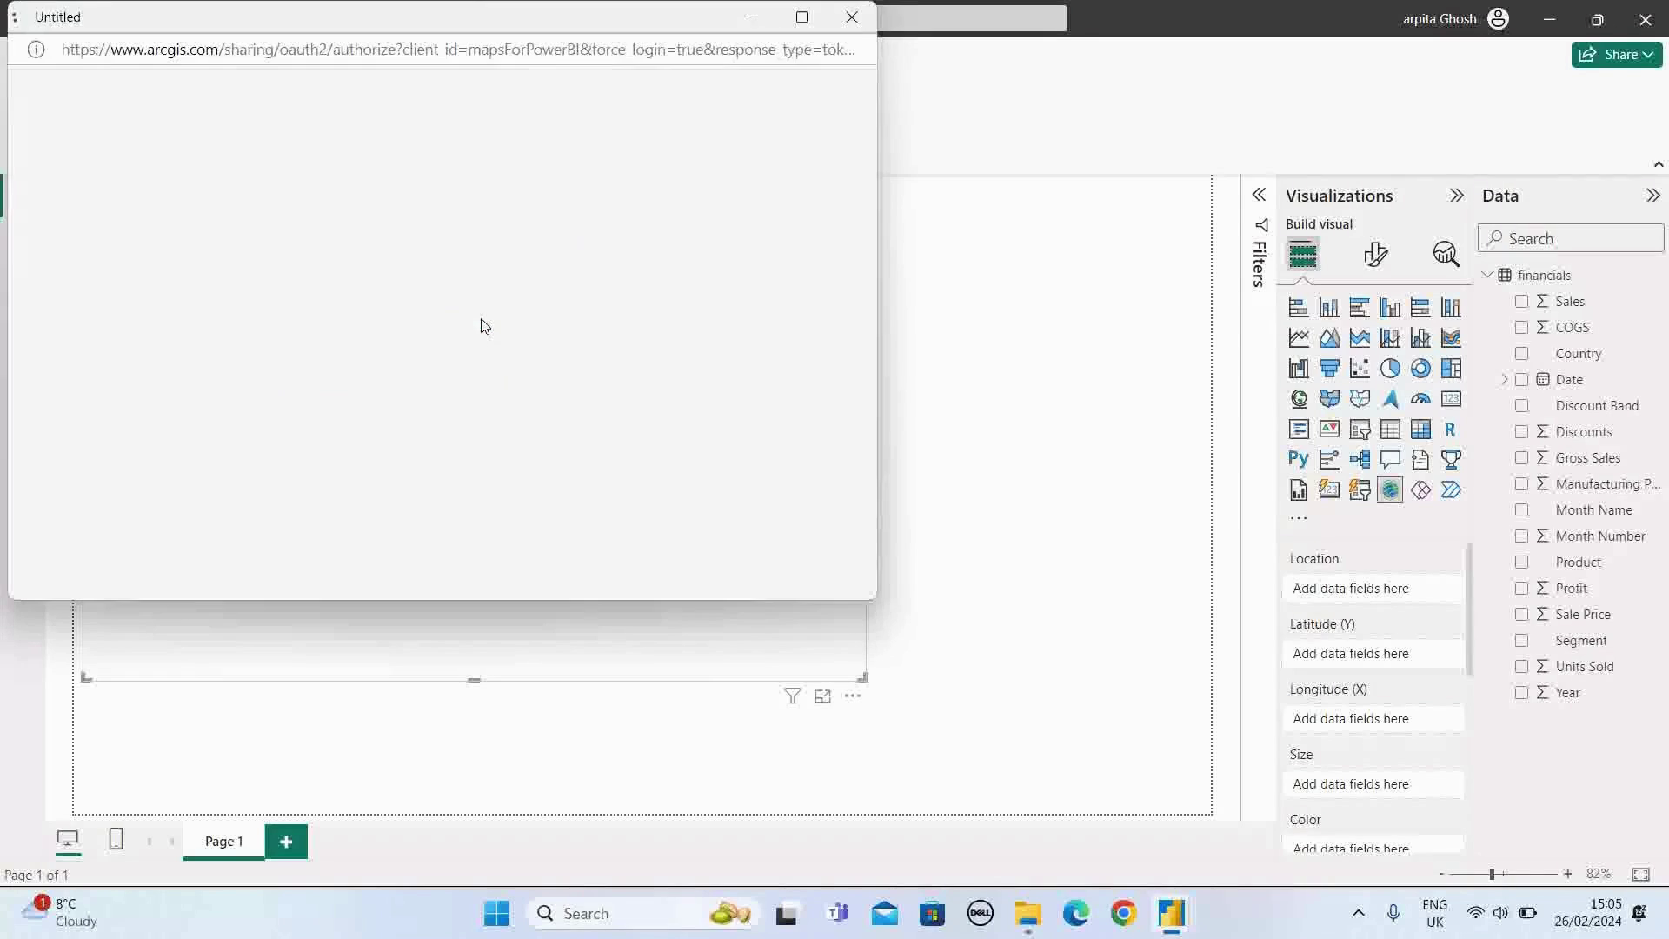
{"action": "left_click_drag", "start_coordinate": [513, 17], "coordinate": [716, 85]}
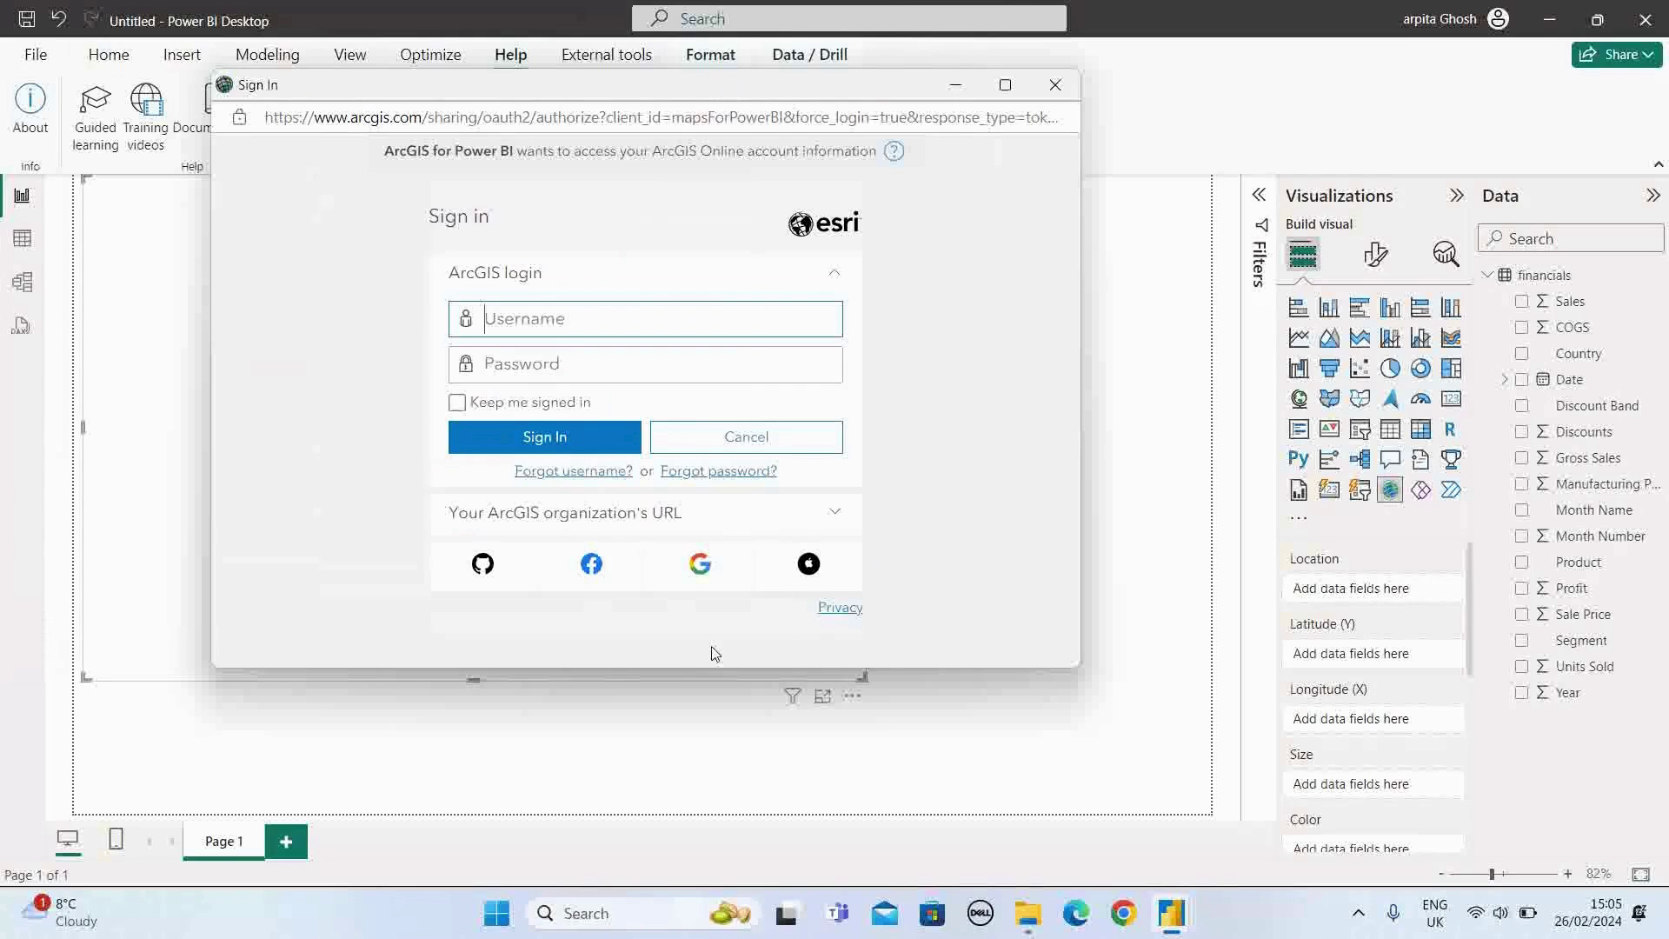
{"action": "left_click", "coordinate": [483, 566]}
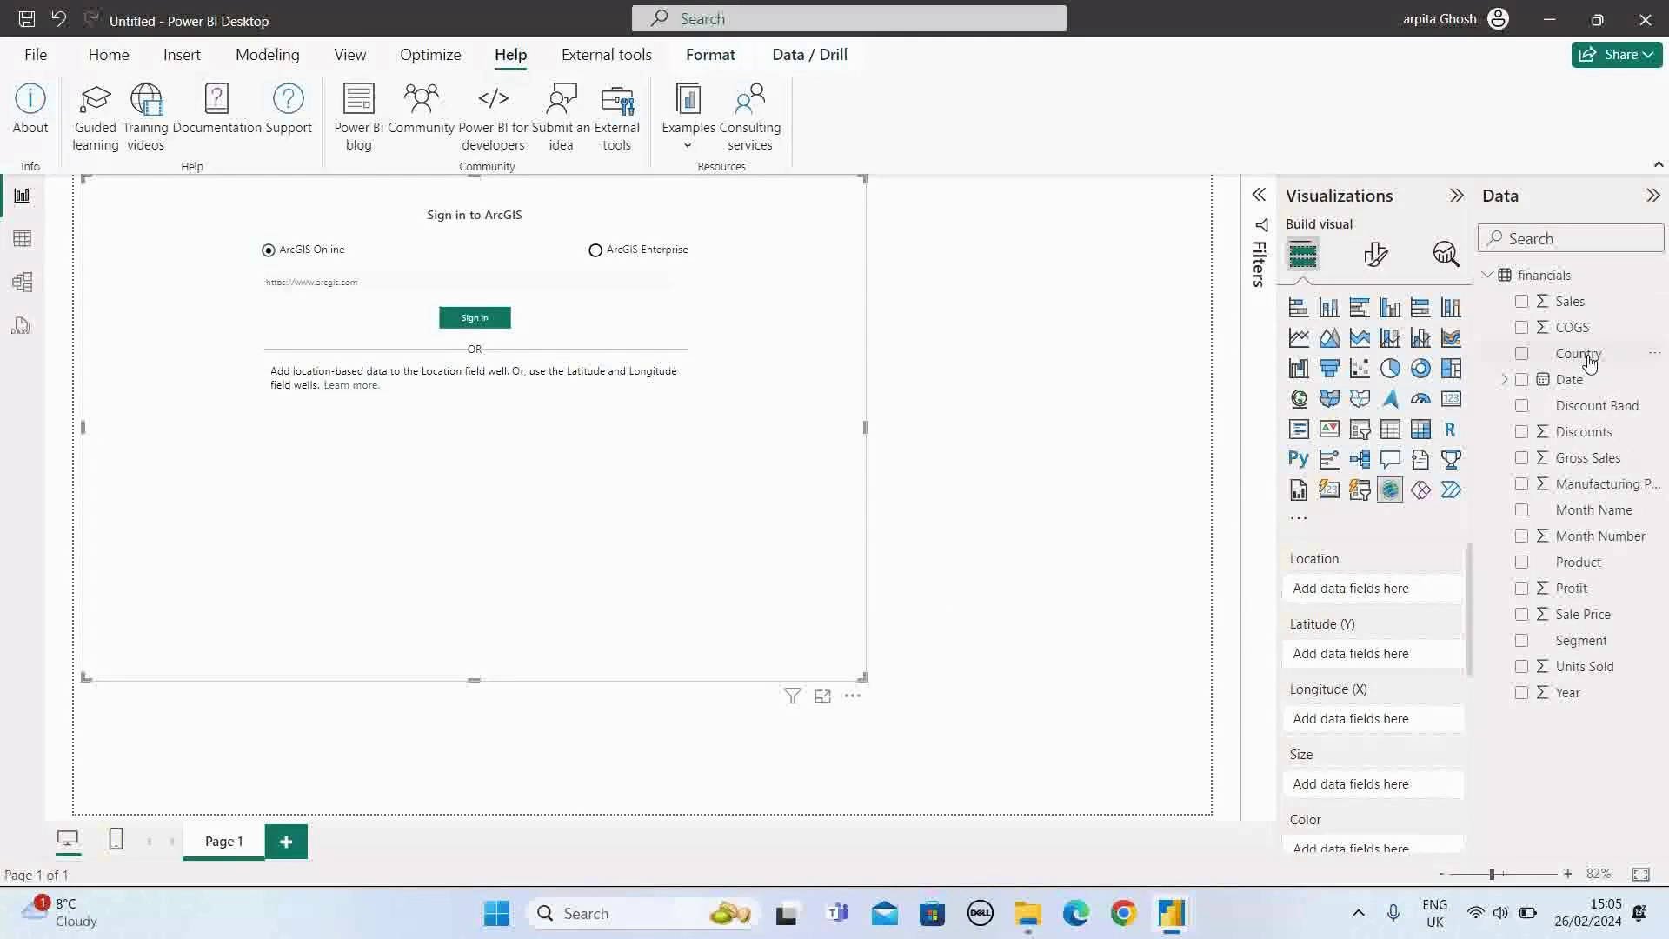
- Put Country in the ArcGIS map's Location well and stretch the visual wider across the page
{"action": "left_click_drag", "start_coordinate": [1590, 362], "coordinate": [1343, 591]}
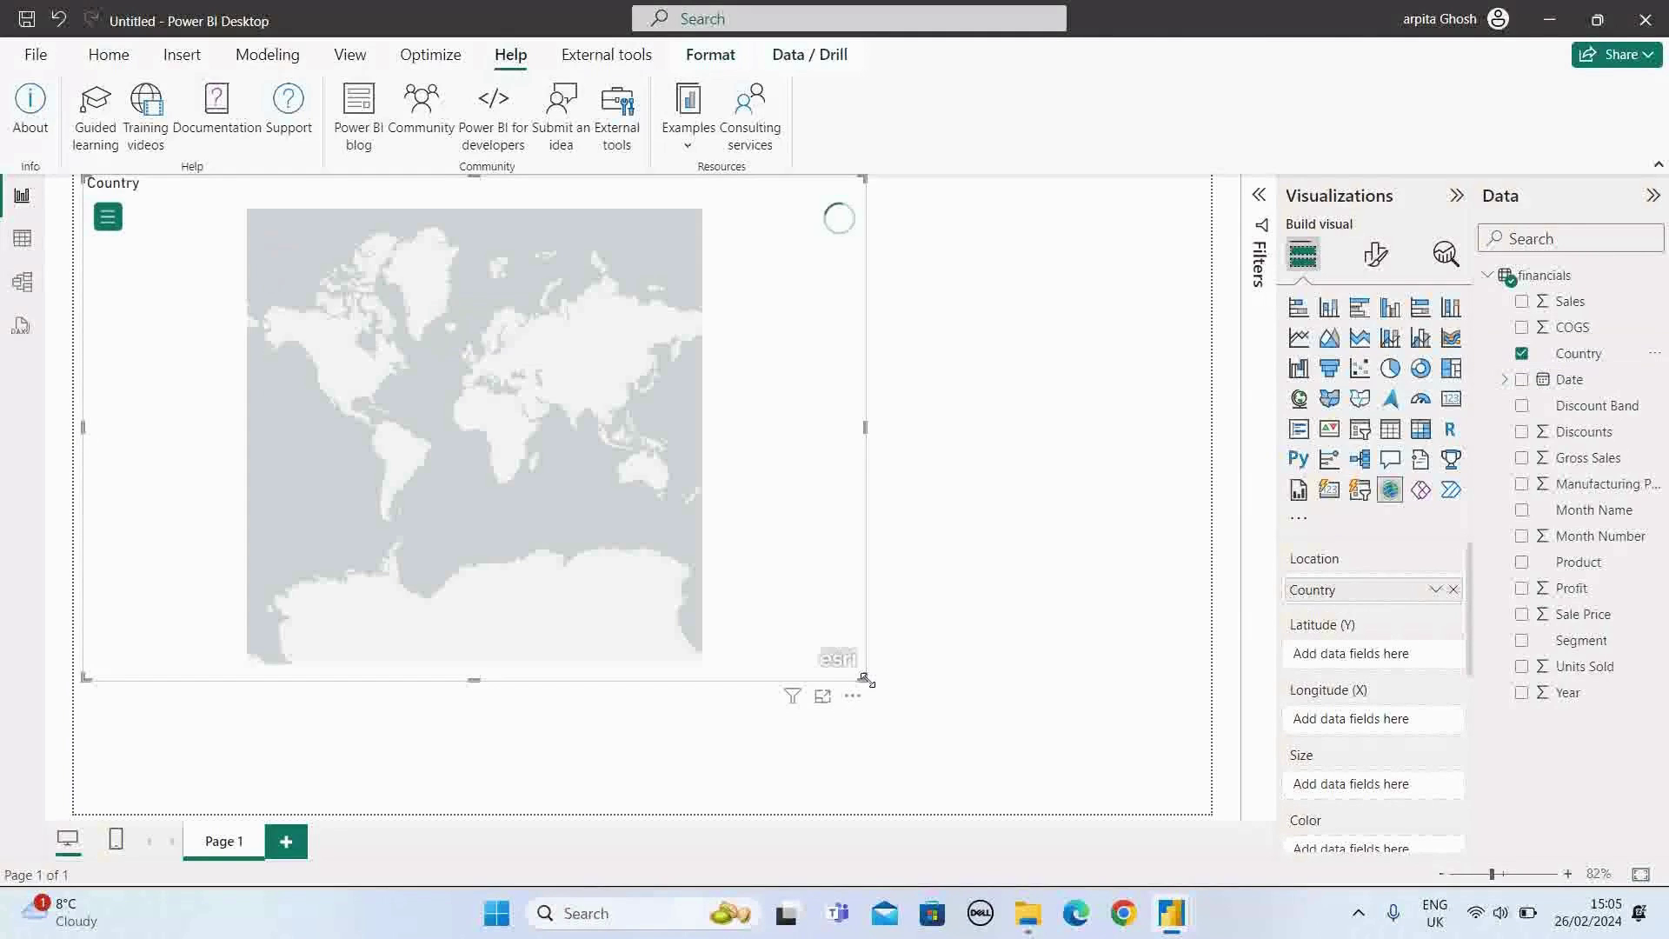
{"action": "left_click_drag", "start_coordinate": [866, 680], "coordinate": [1121, 756]}
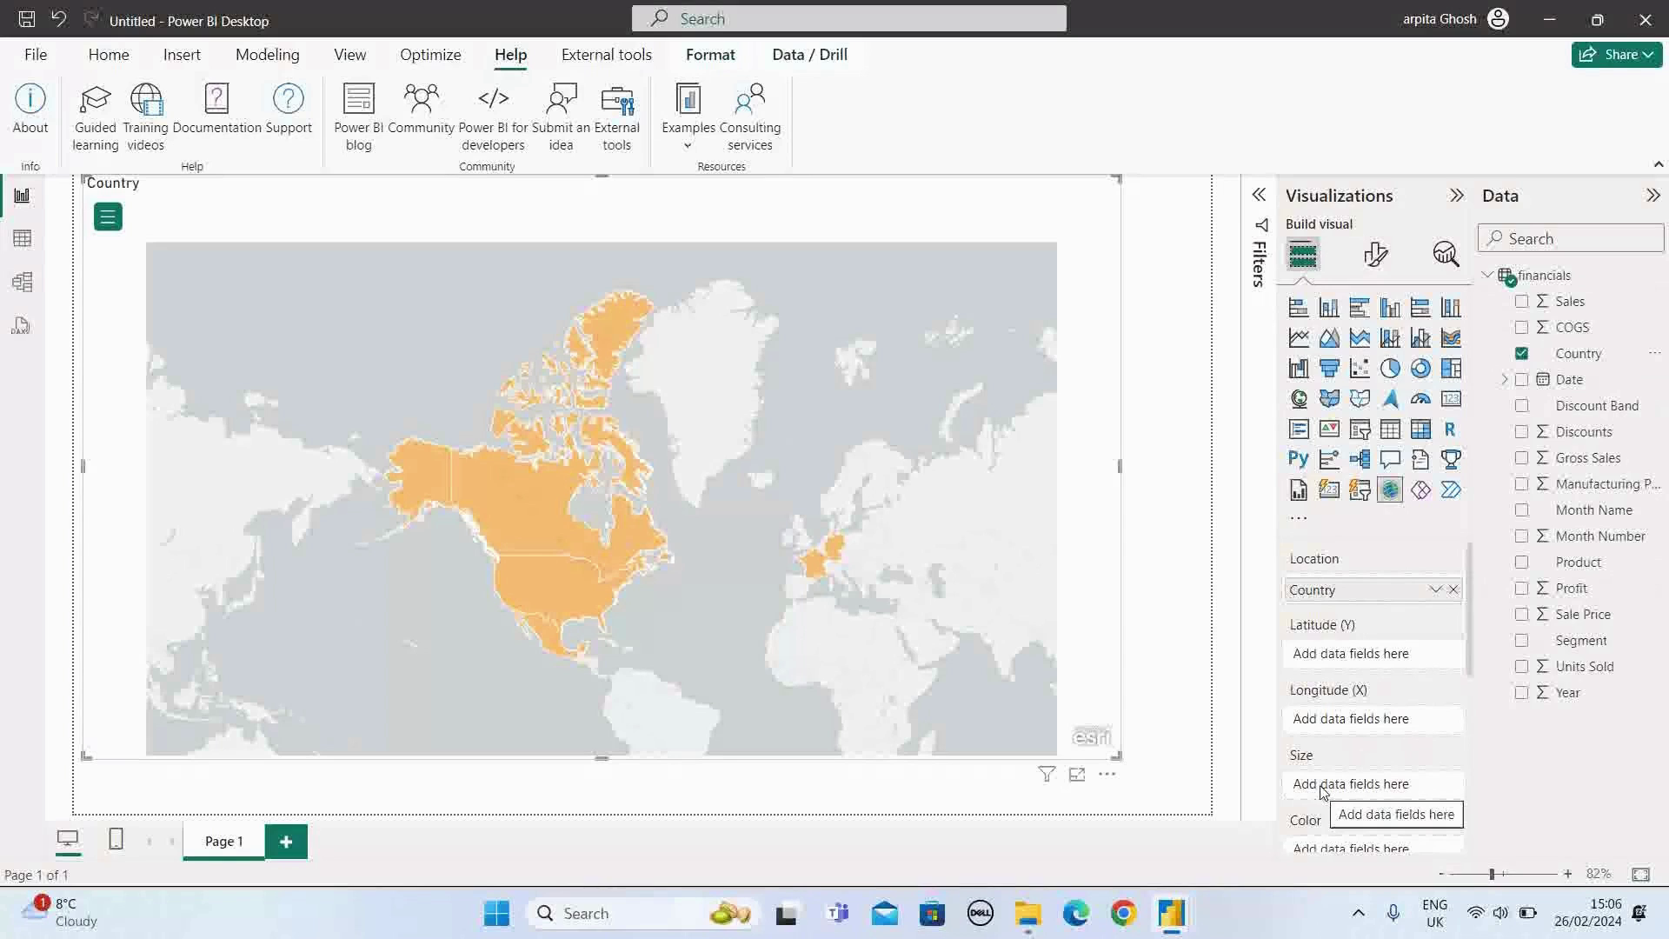
- Add Sales to the ArcGIS map's Size well to show Sum of Sales per country
{"action": "left_click_drag", "start_coordinate": [1568, 304], "coordinate": [1348, 790]}
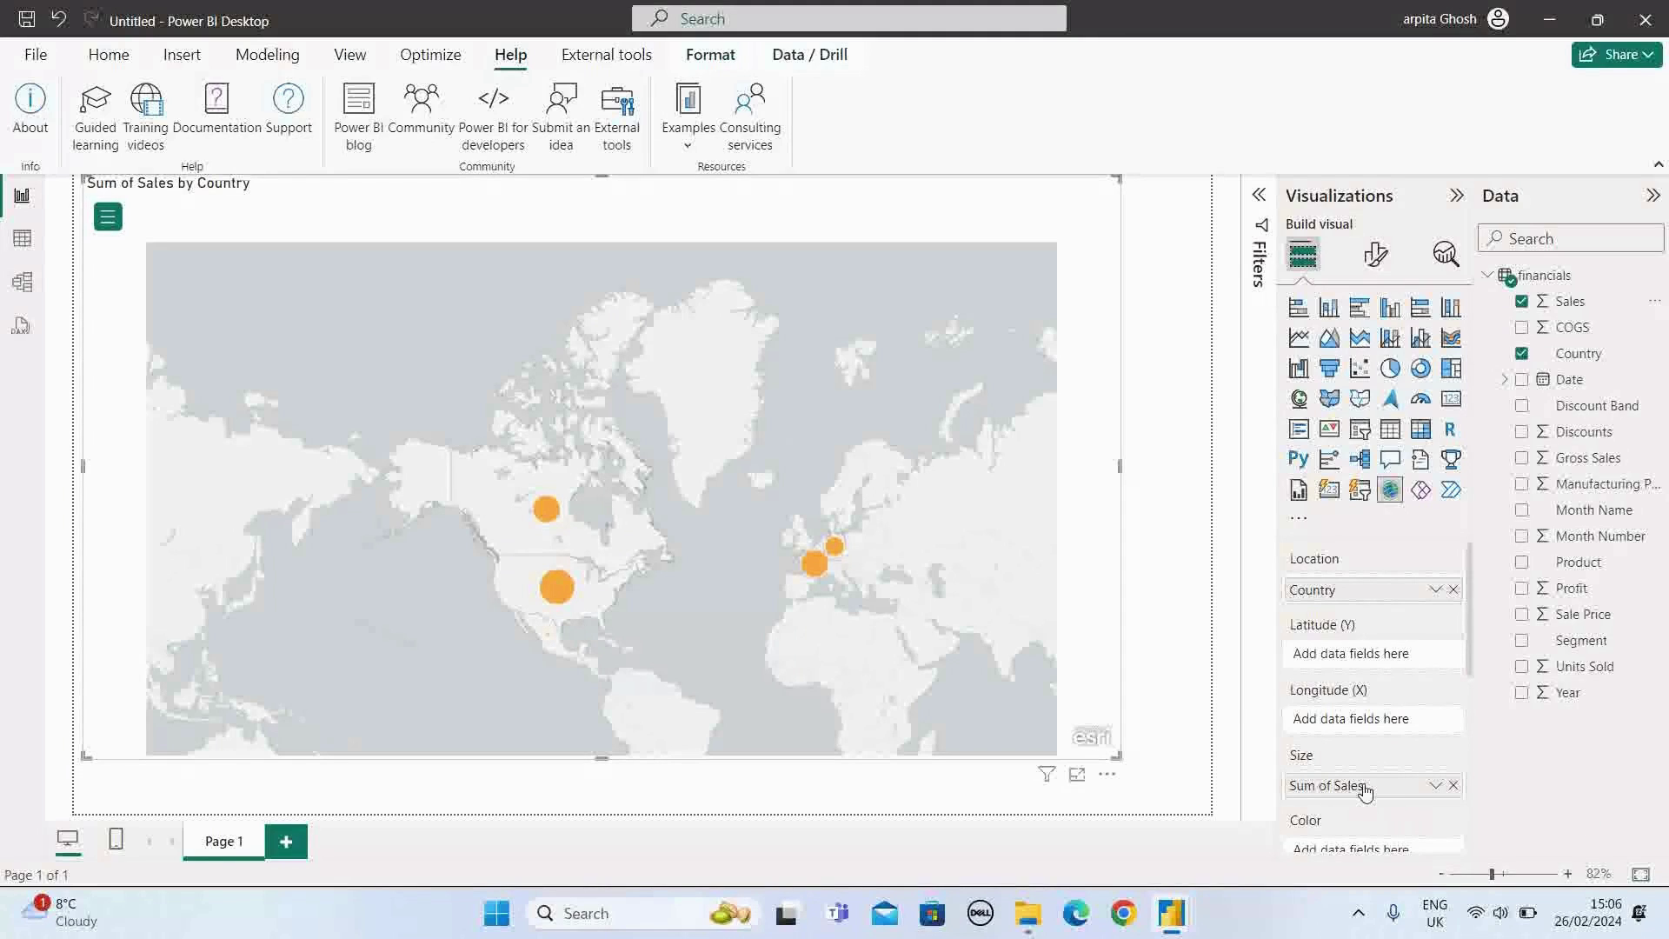
{"action": "scroll", "coordinate": [1367, 780], "scroll_direction": "down", "scroll_amount": 1}
- Move Sum of Sales to the Color well, then check the United States (25,029,830.17) and France popups
{"action": "scroll", "coordinate": [1366, 780], "scroll_direction": "down", "scroll_amount": 1}
{"action": "left_click_drag", "start_coordinate": [1348, 741], "coordinate": [1337, 812]}
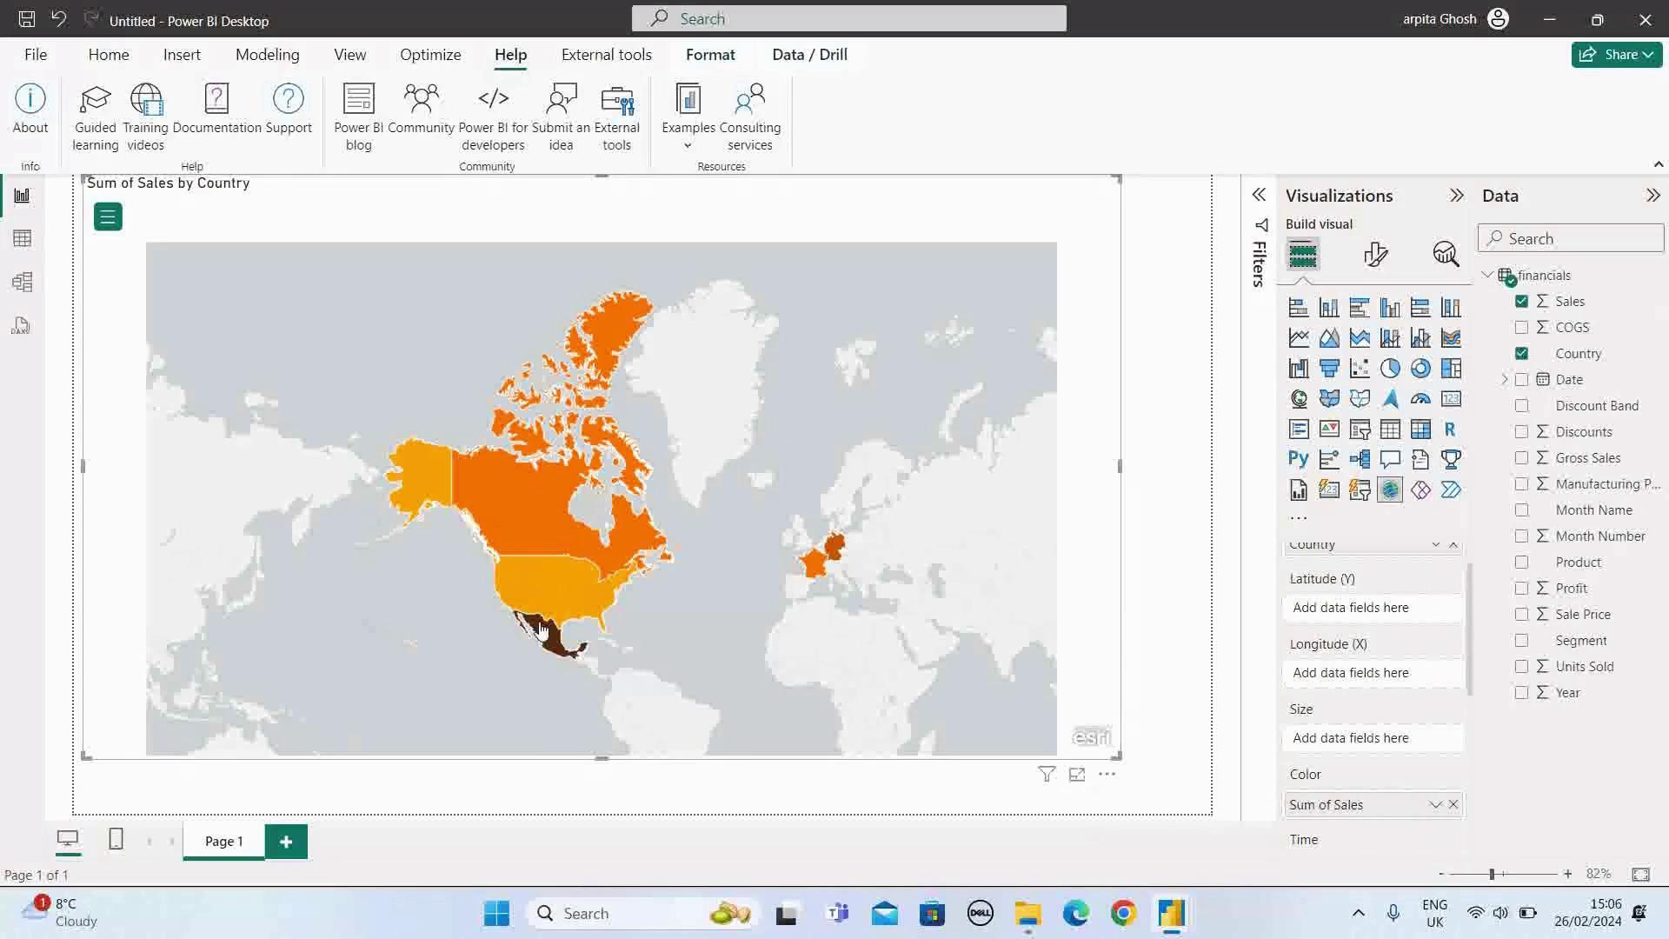
{"action": "left_click", "coordinate": [591, 572]}
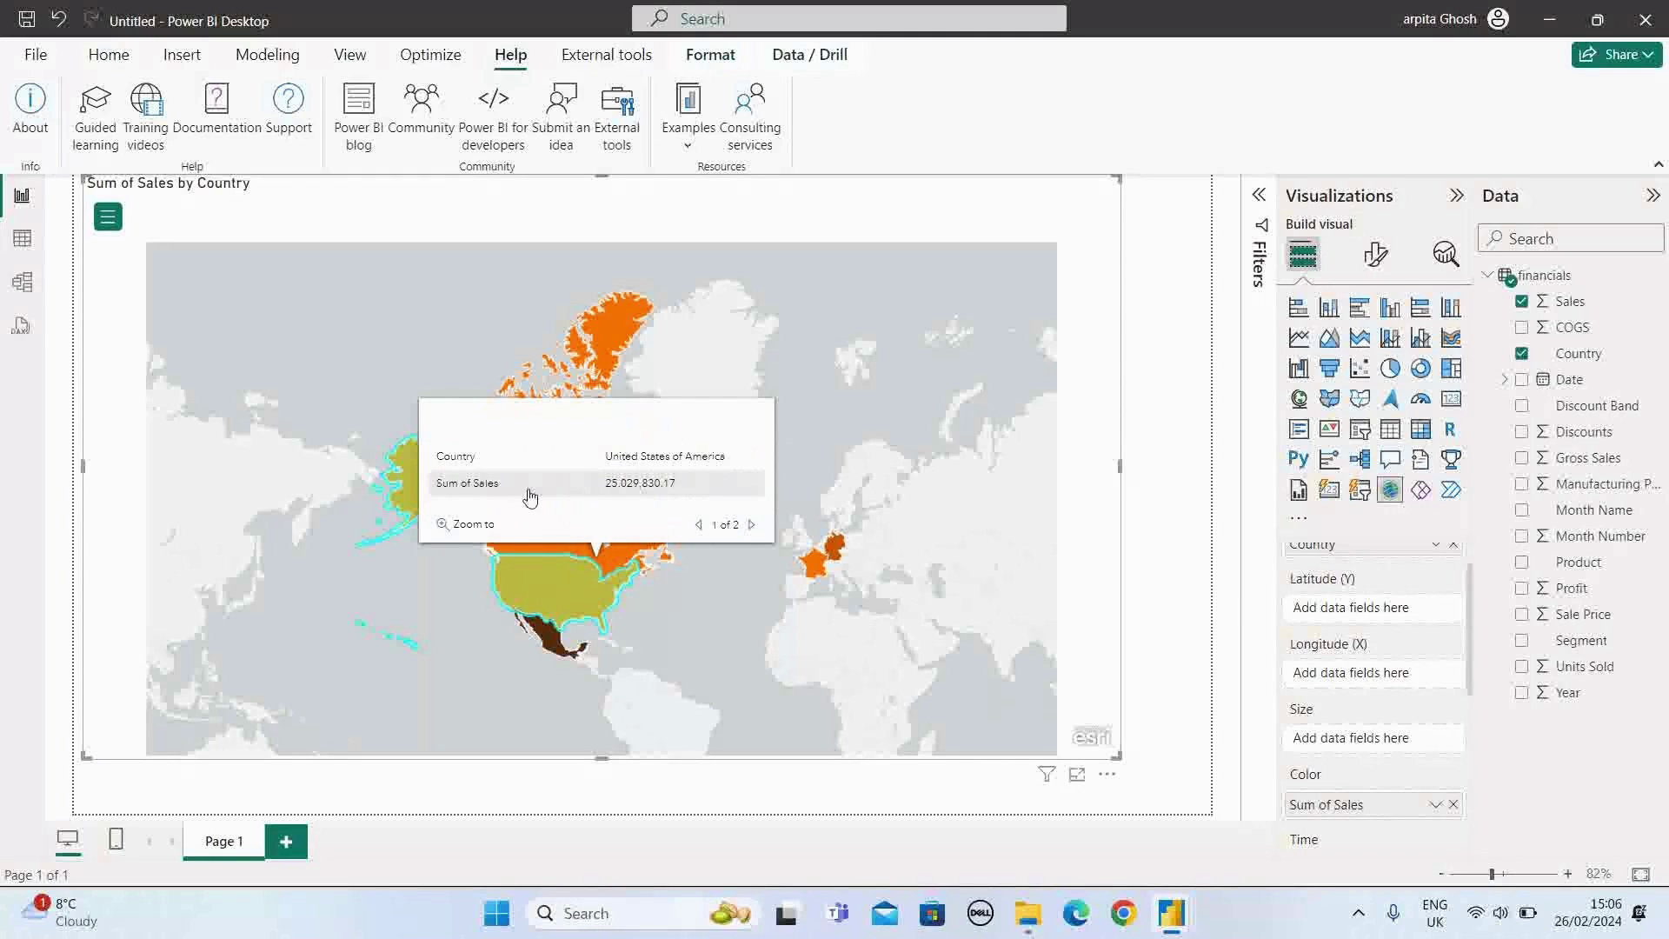
{"action": "left_click", "coordinate": [781, 672]}
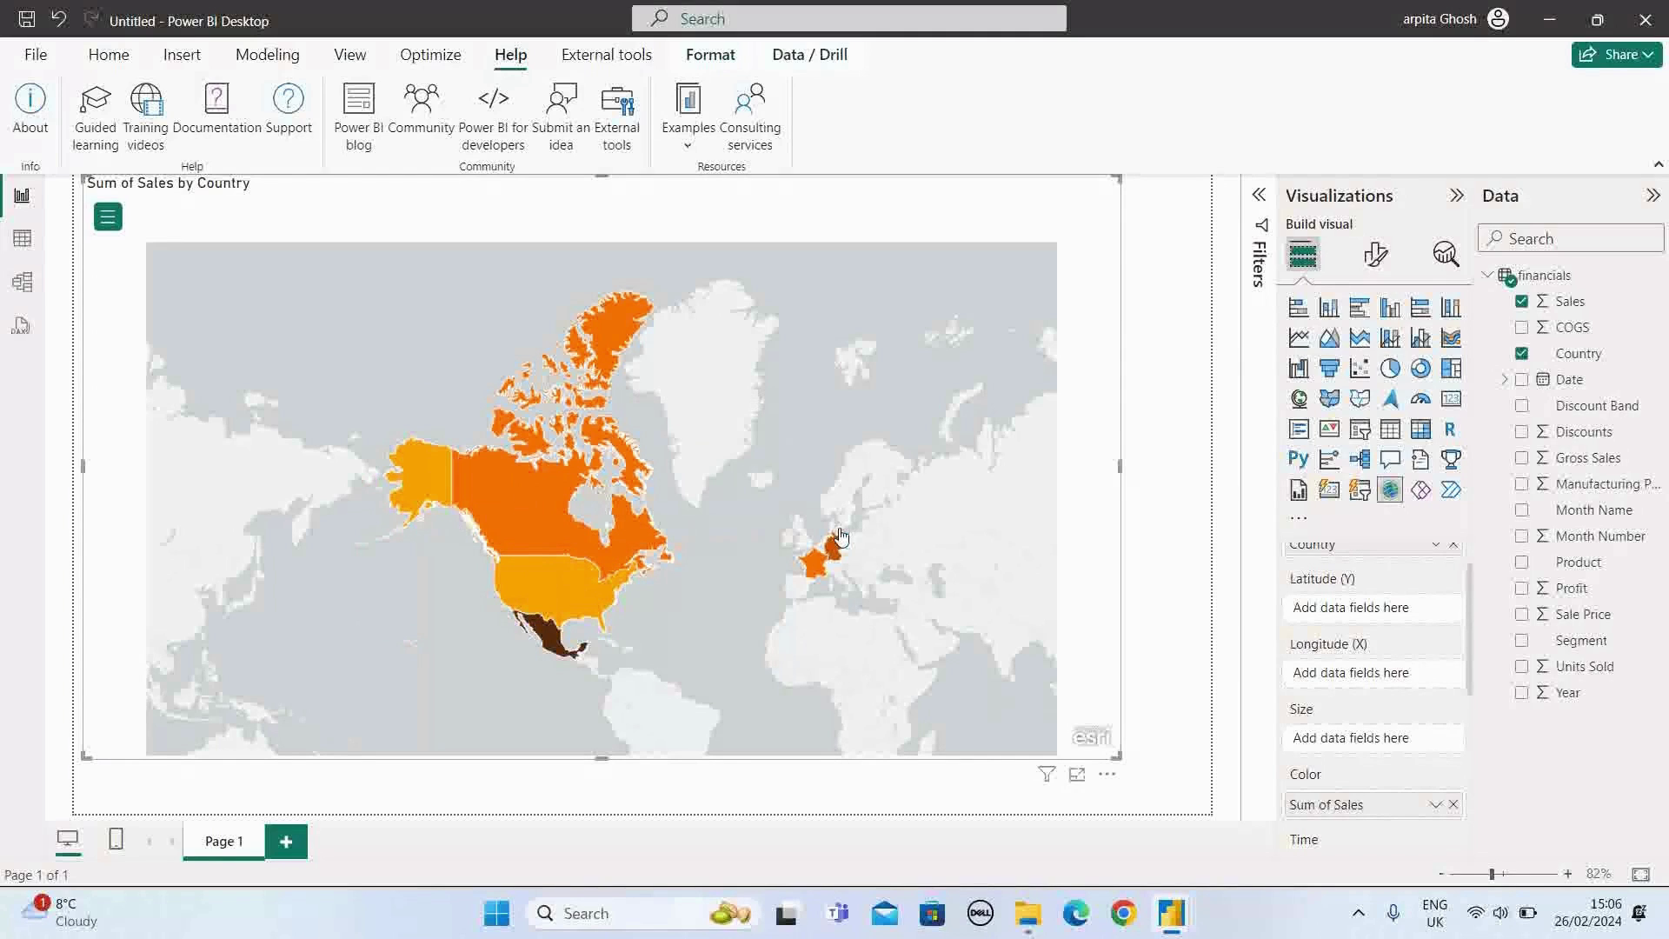
{"action": "left_click", "coordinate": [813, 567]}
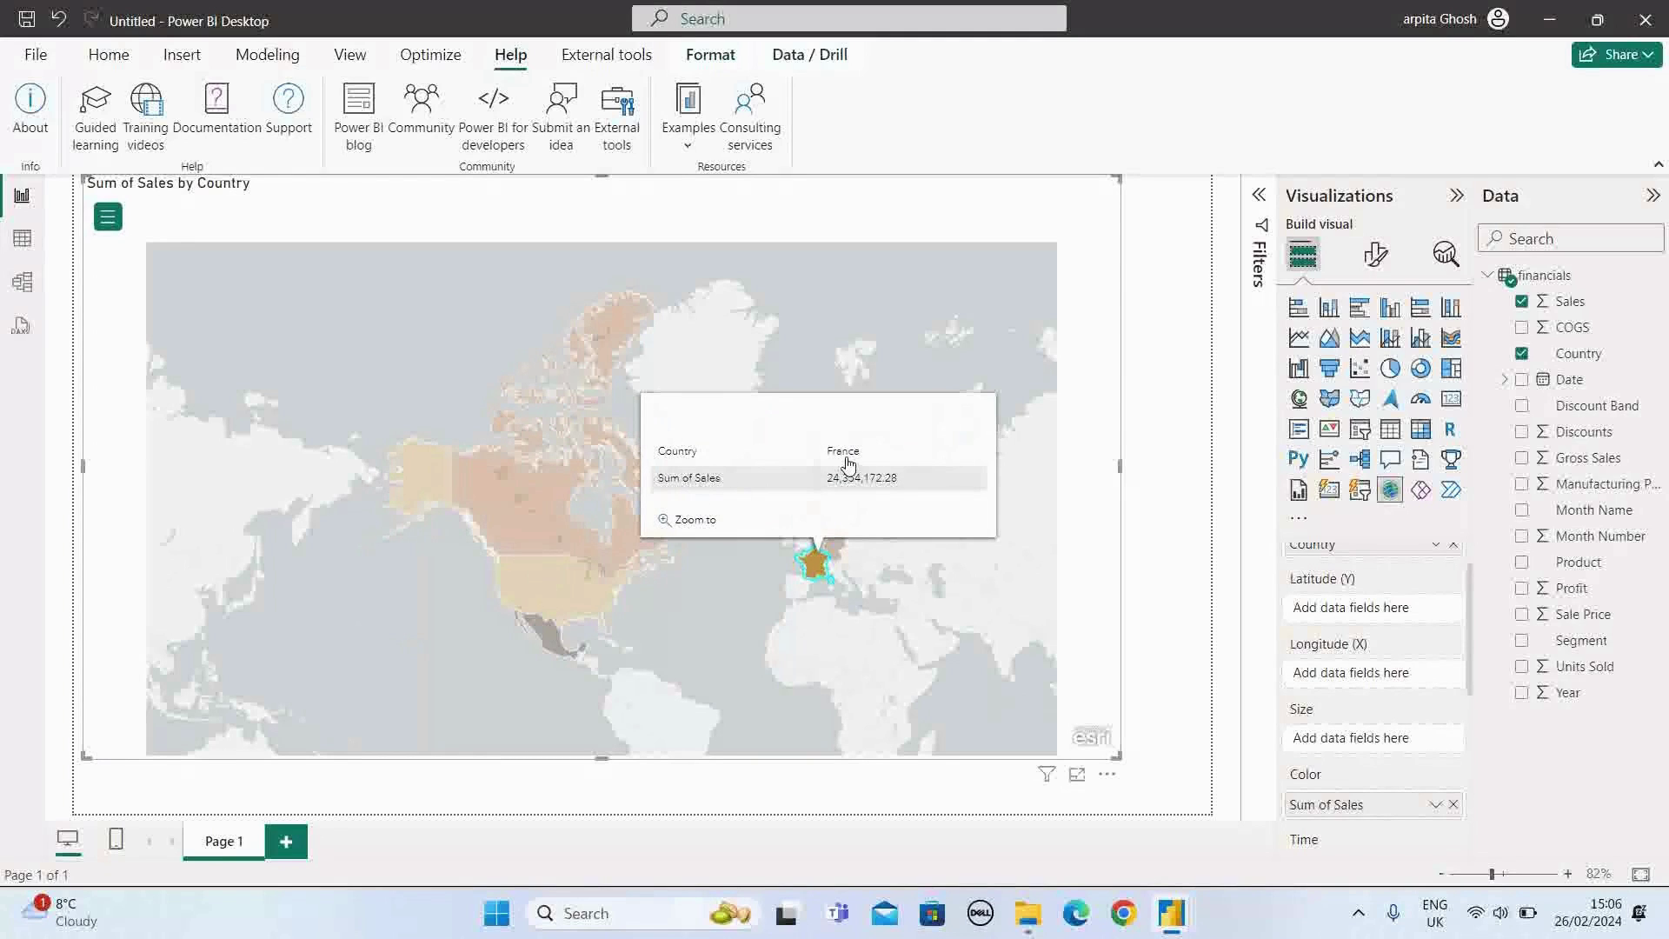
{"action": "left_click", "coordinate": [883, 626]}
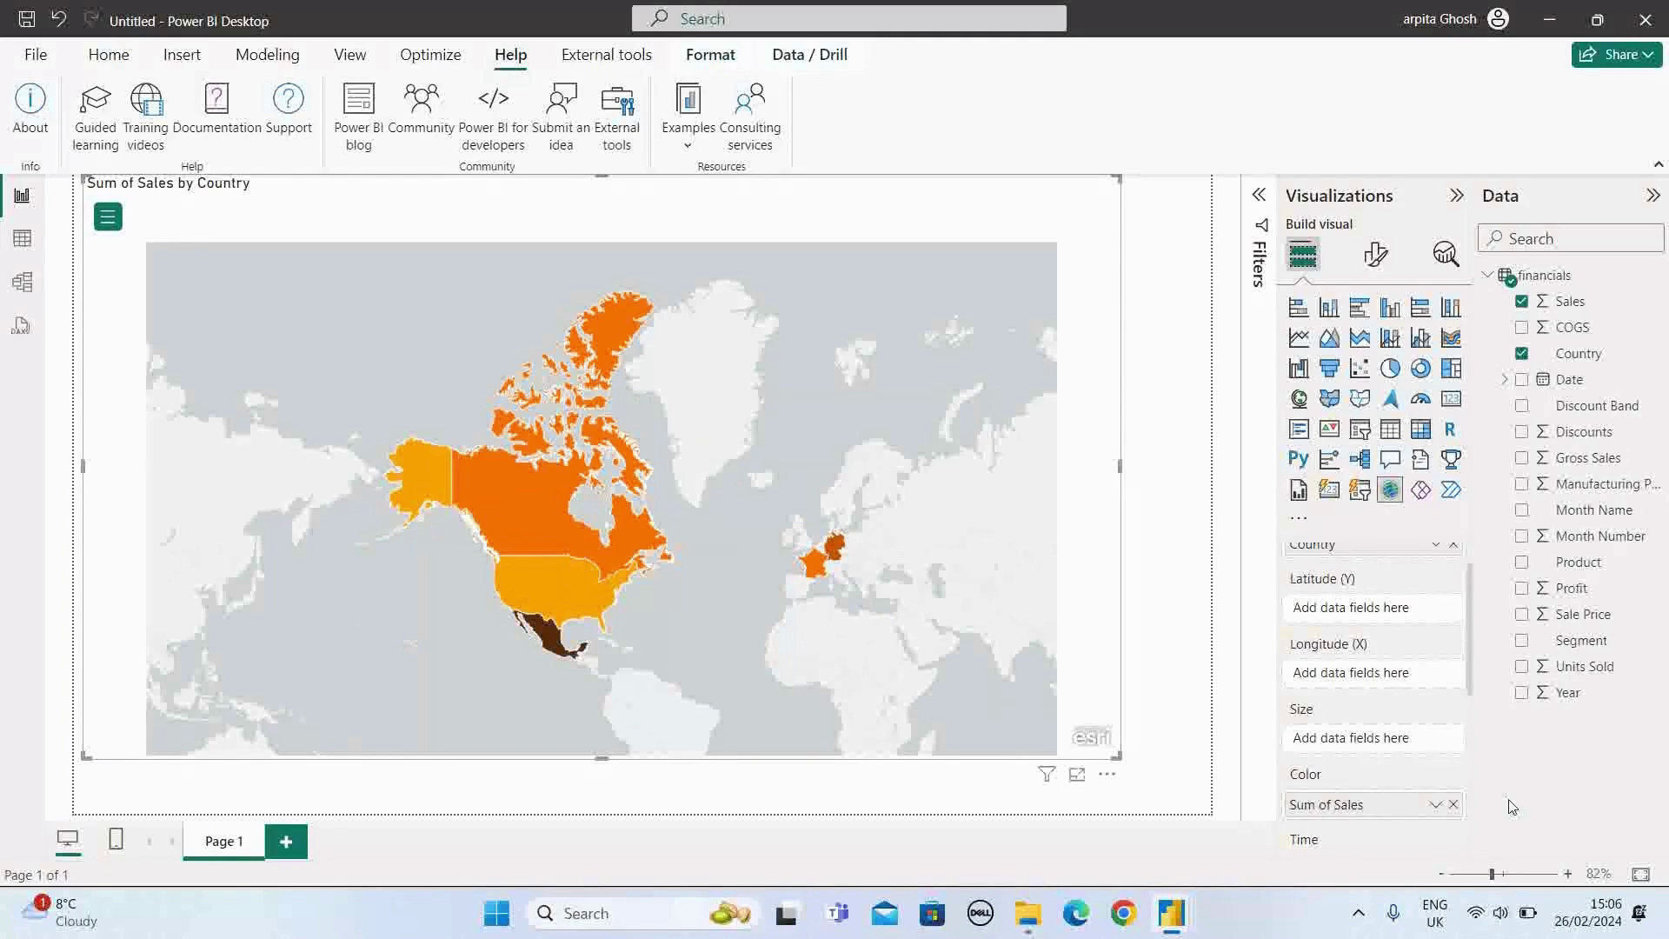
{"action": "scroll", "coordinate": [1443, 763], "scroll_direction": "down", "scroll_amount": 3}
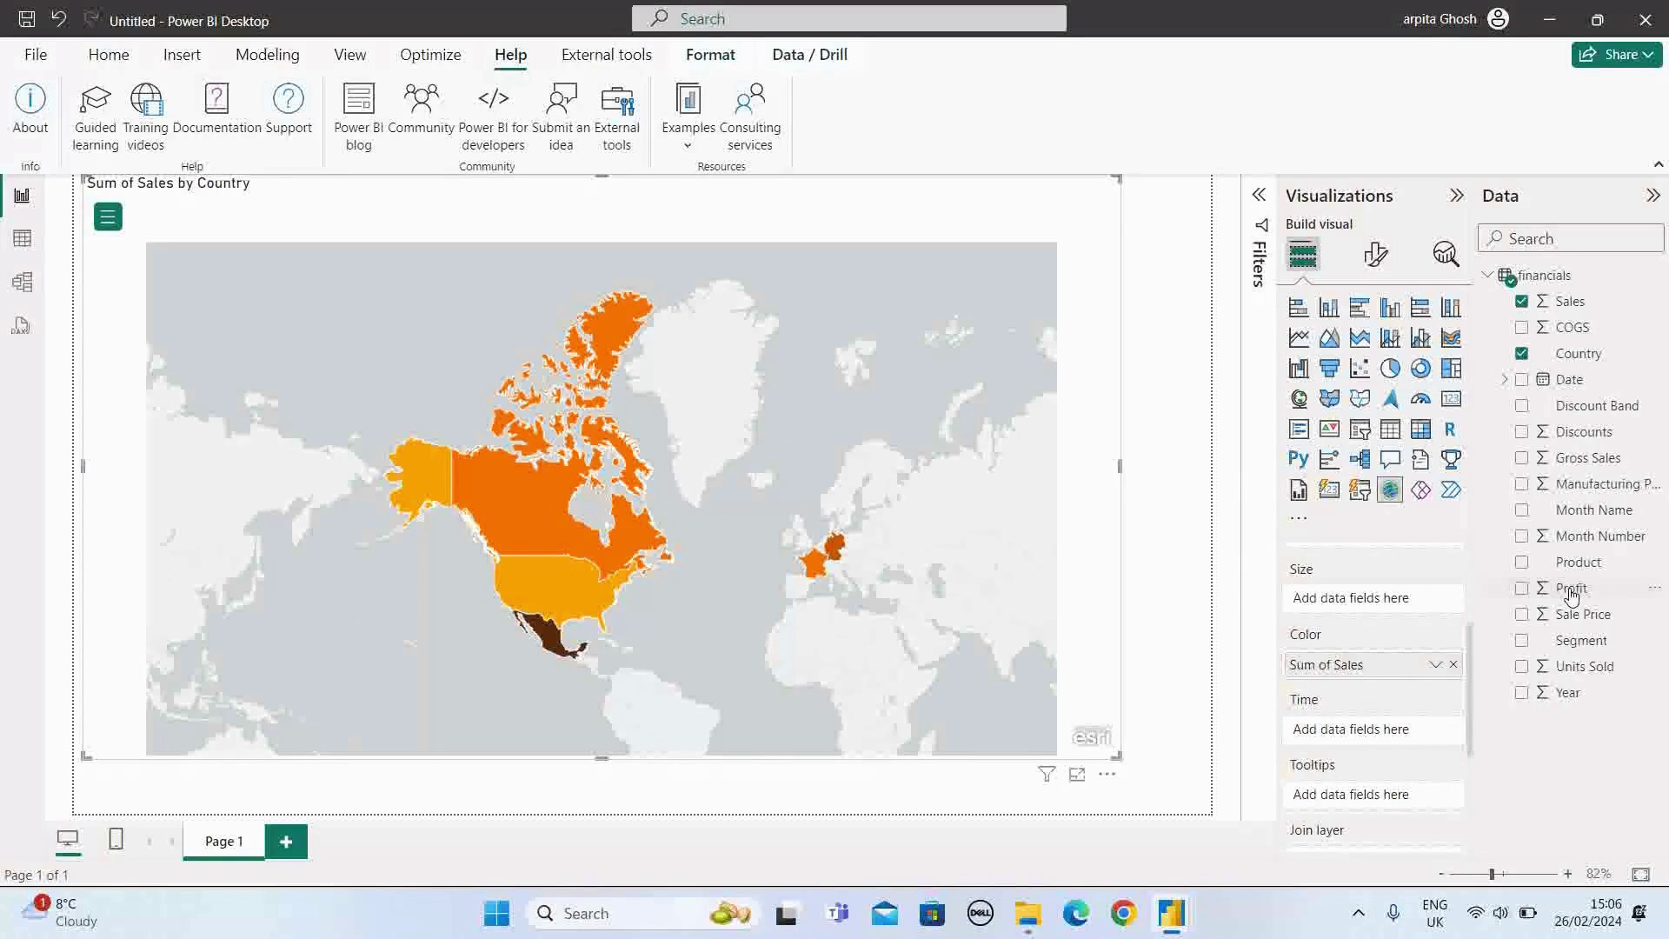
- Add Profit to the map's Tooltips well and check Canada's sales and profit popup
{"action": "left_click_drag", "start_coordinate": [1575, 594], "coordinate": [1353, 802]}
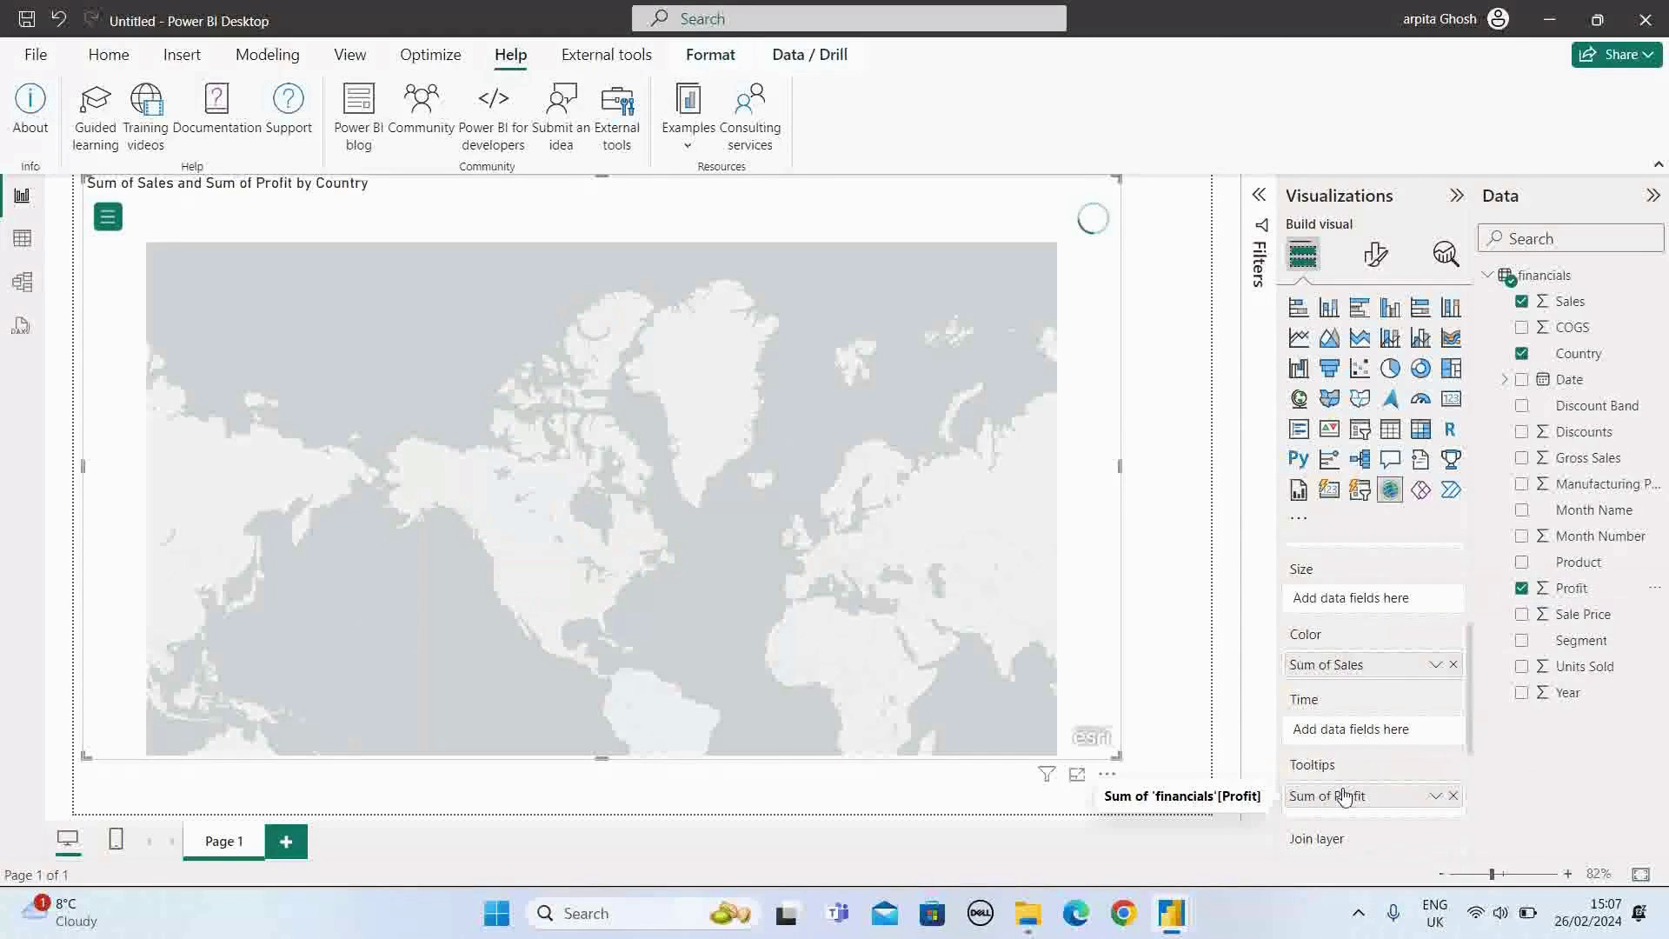
{"action": "left_click", "coordinate": [543, 520]}
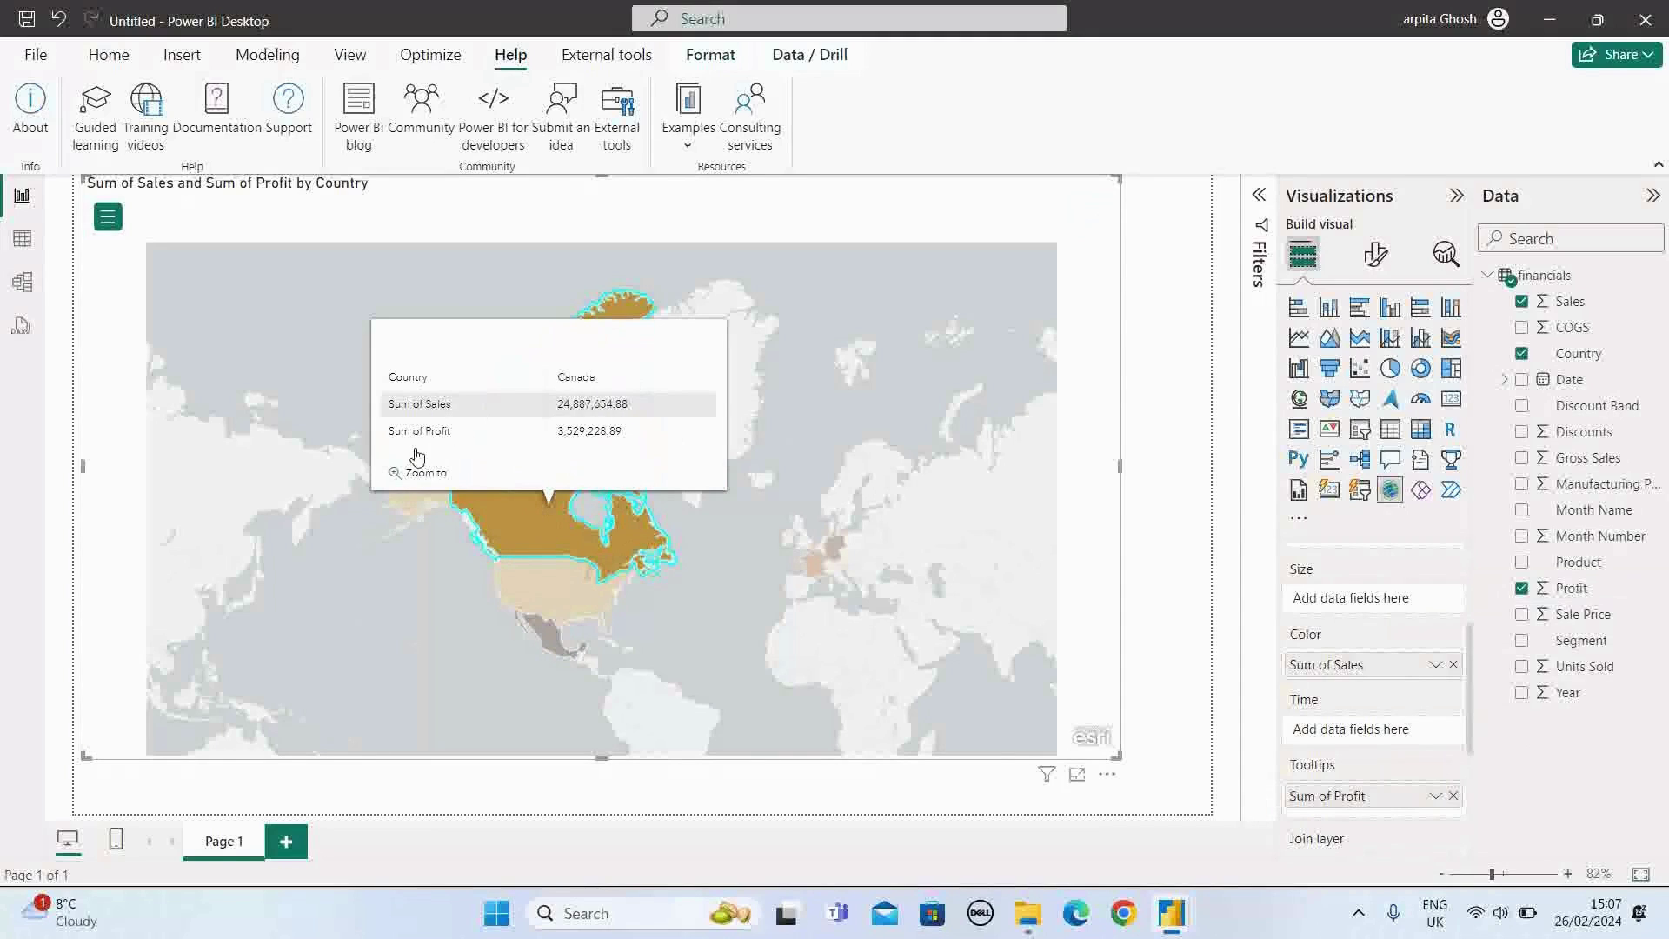
{"action": "left_click", "coordinate": [778, 591]}
{"action": "scroll", "coordinate": [1470, 653], "scroll_direction": "down", "scroll_amount": 4}
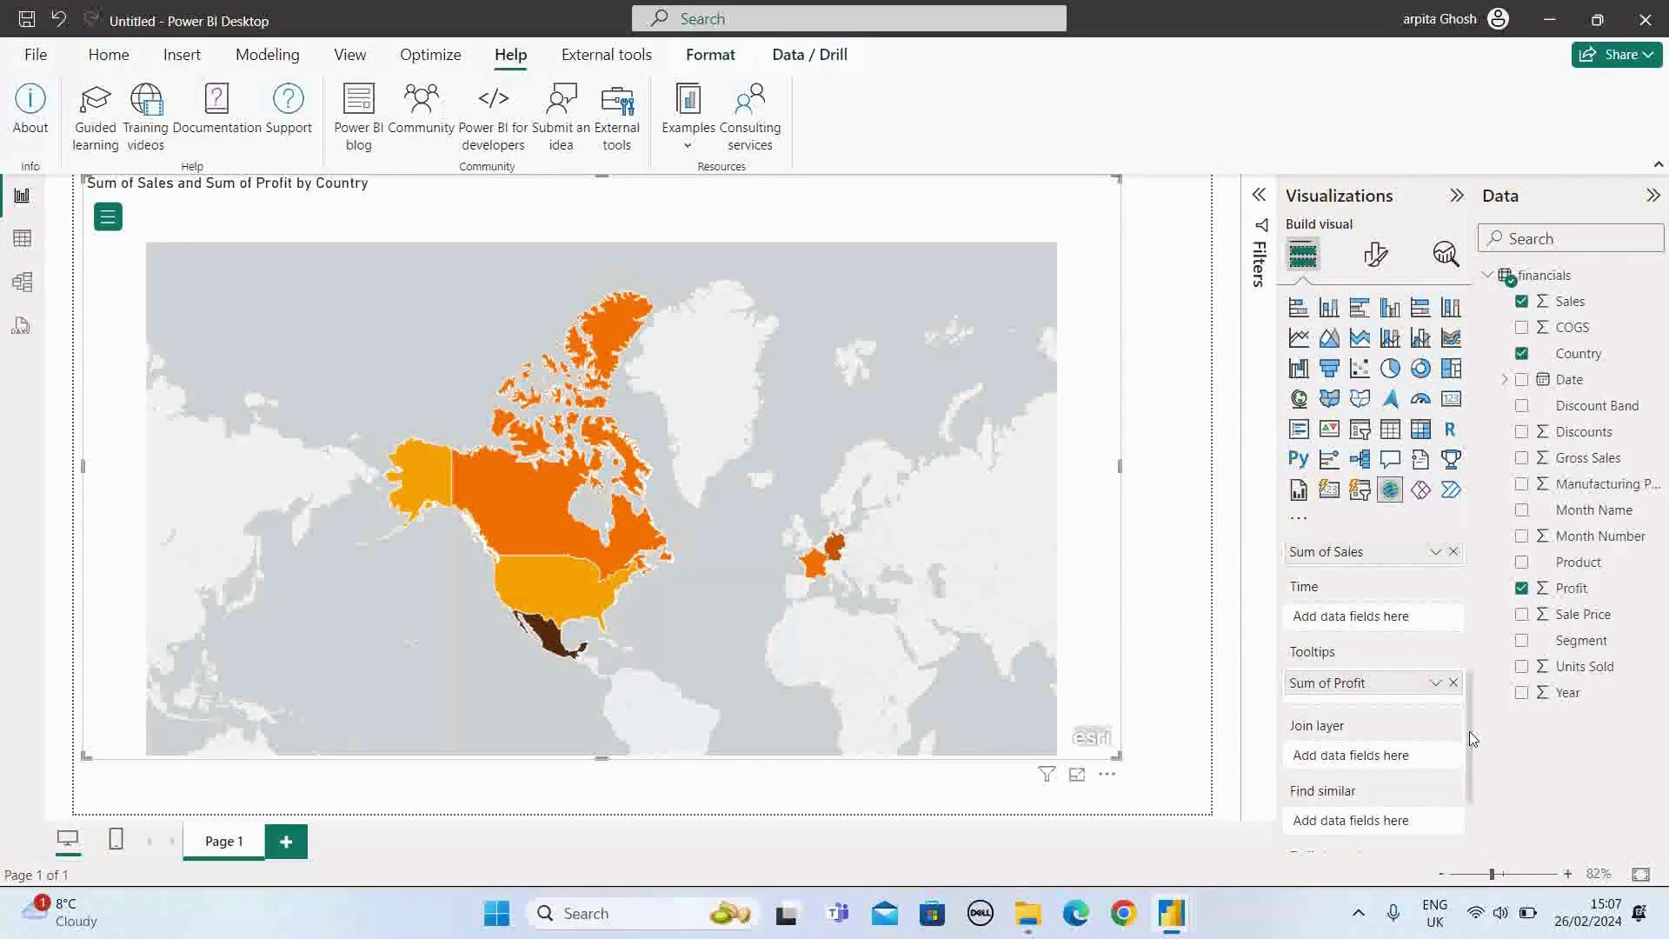
{"action": "scroll", "coordinate": [1461, 609], "scroll_direction": "up", "scroll_amount": 6}
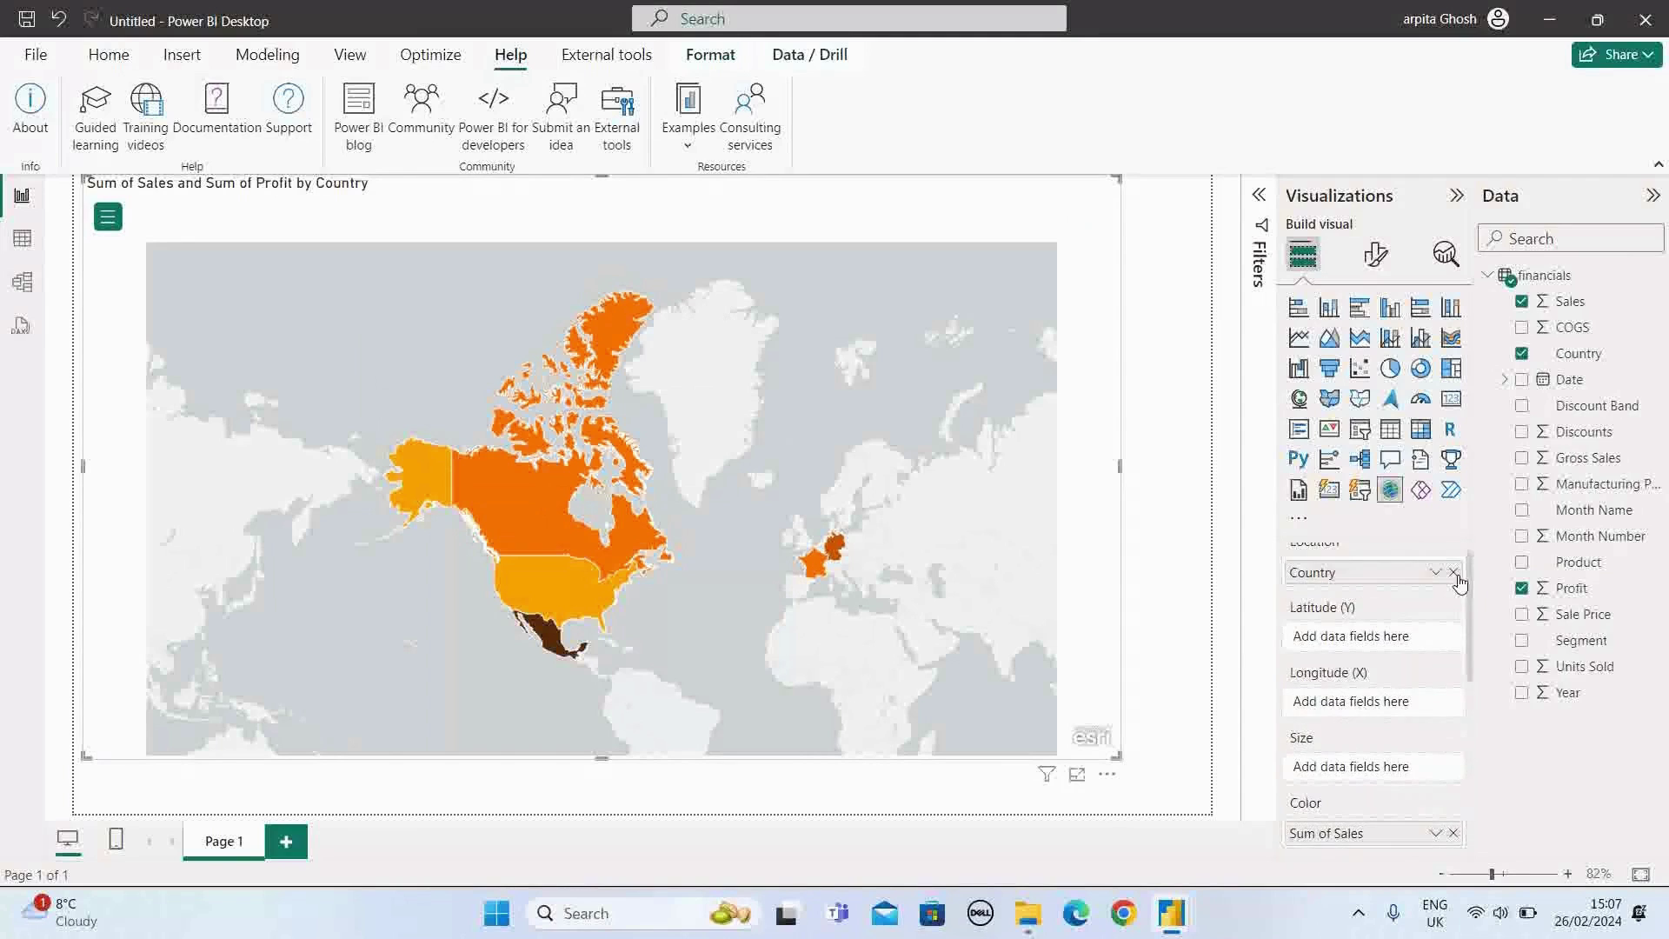
{"action": "scroll", "coordinate": [1457, 577], "scroll_direction": "down", "scroll_amount": 2}
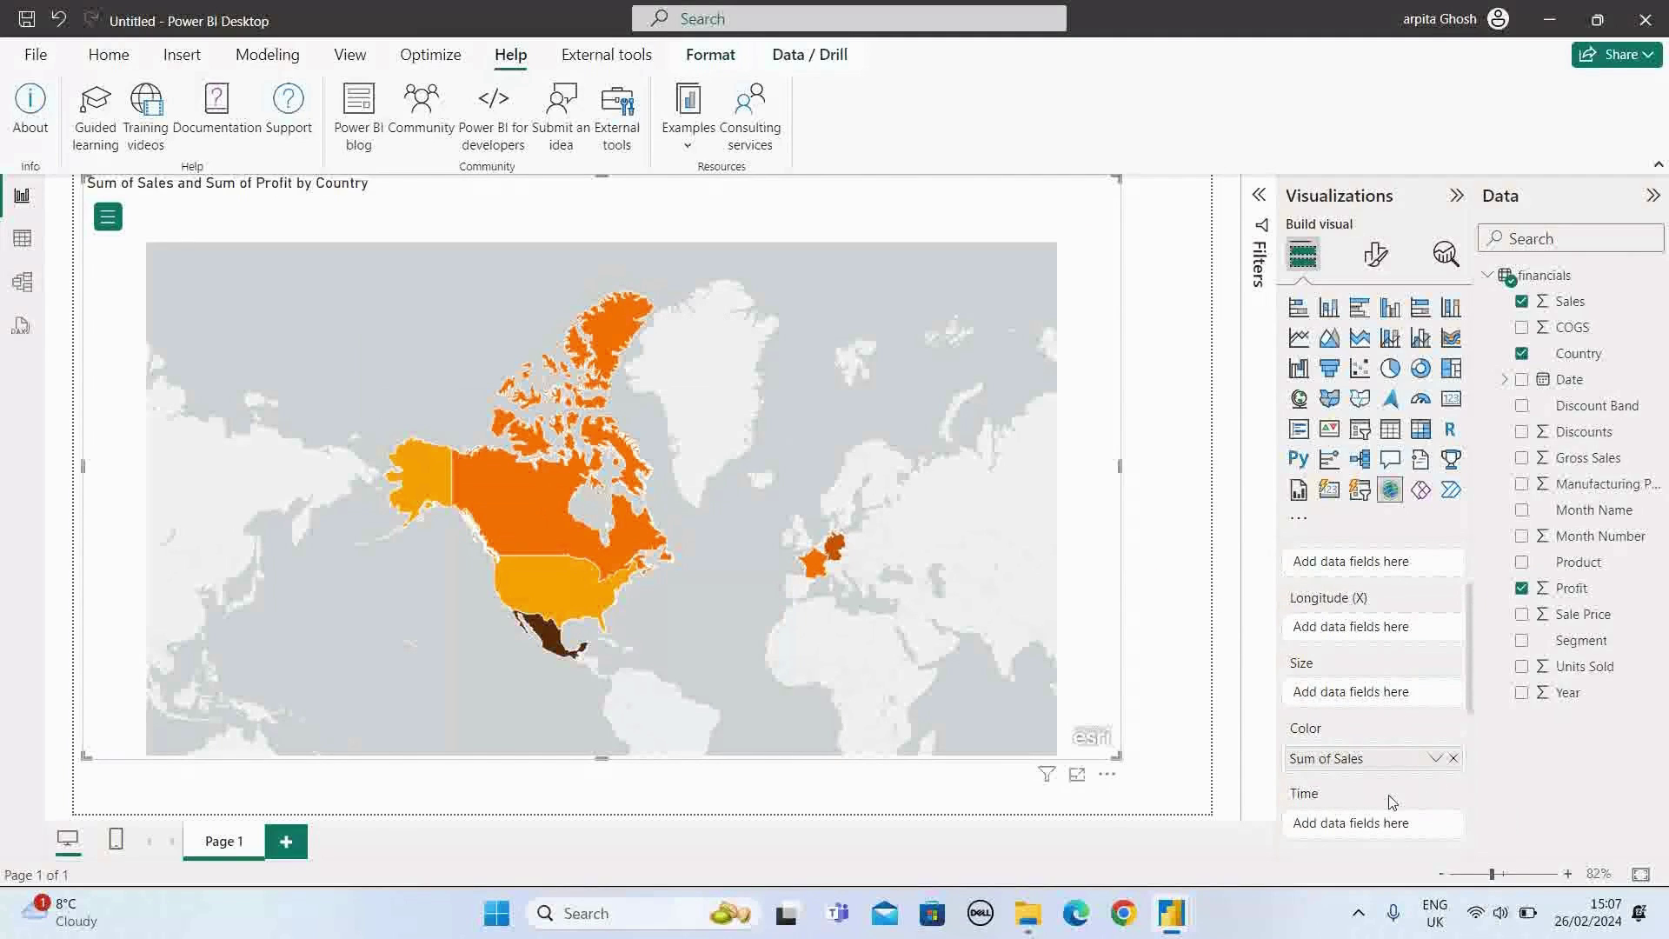
{"action": "scroll", "coordinate": [1382, 786], "scroll_direction": "down", "scroll_amount": 1}
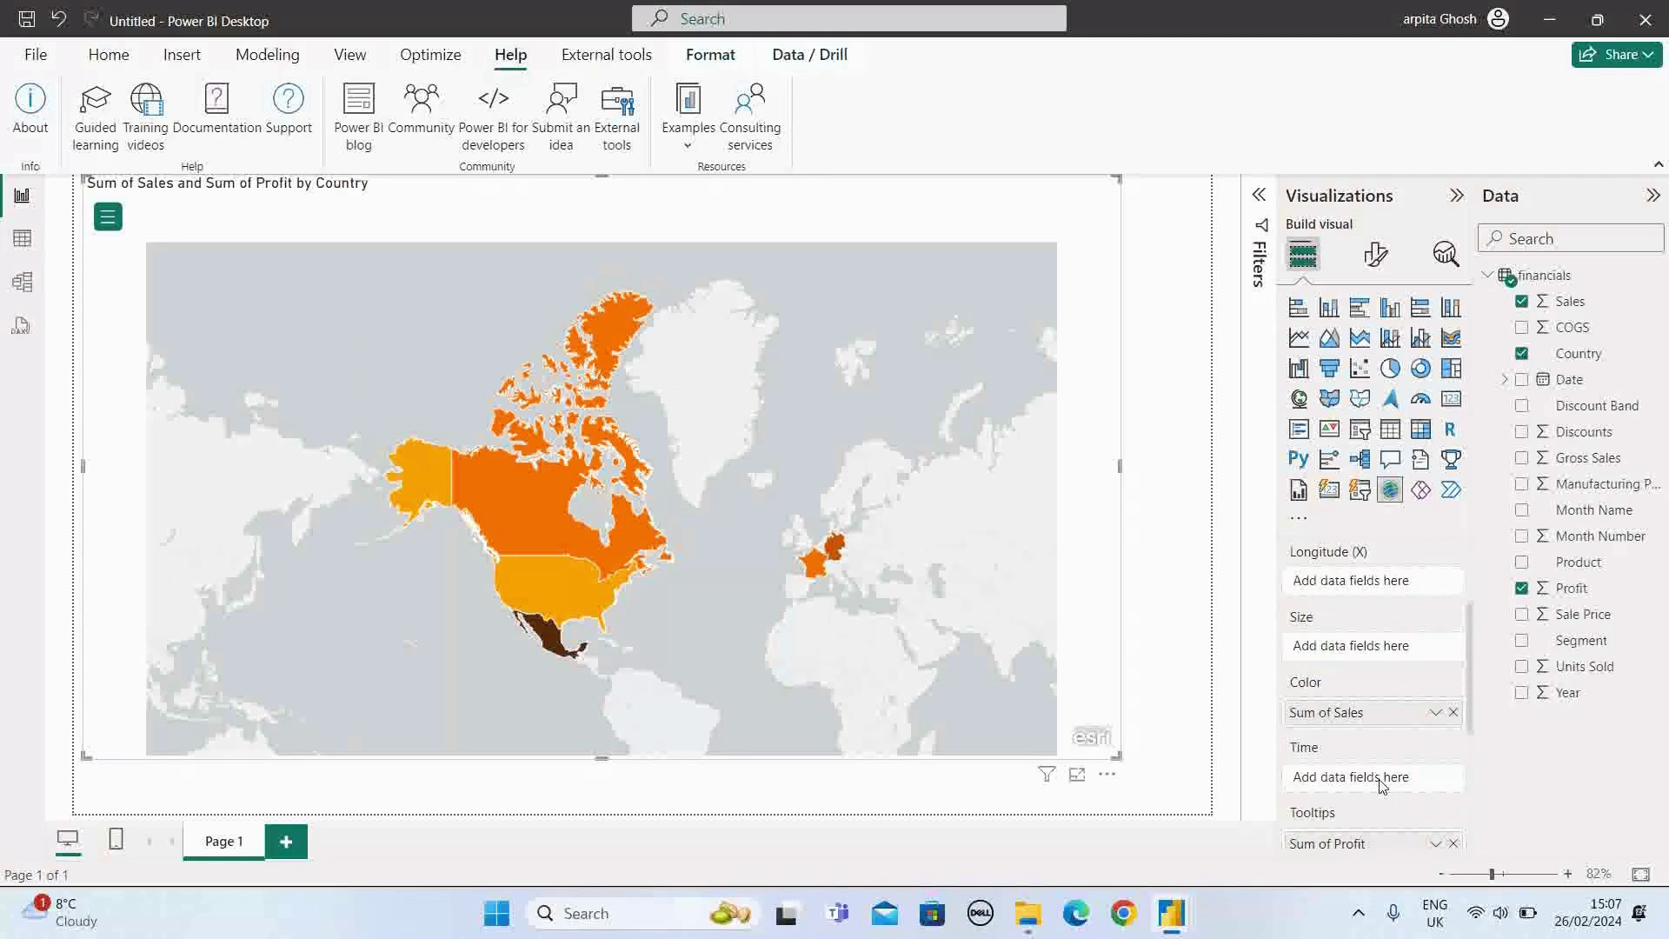
{"action": "scroll", "coordinate": [1408, 750], "scroll_direction": "down", "scroll_amount": 1}
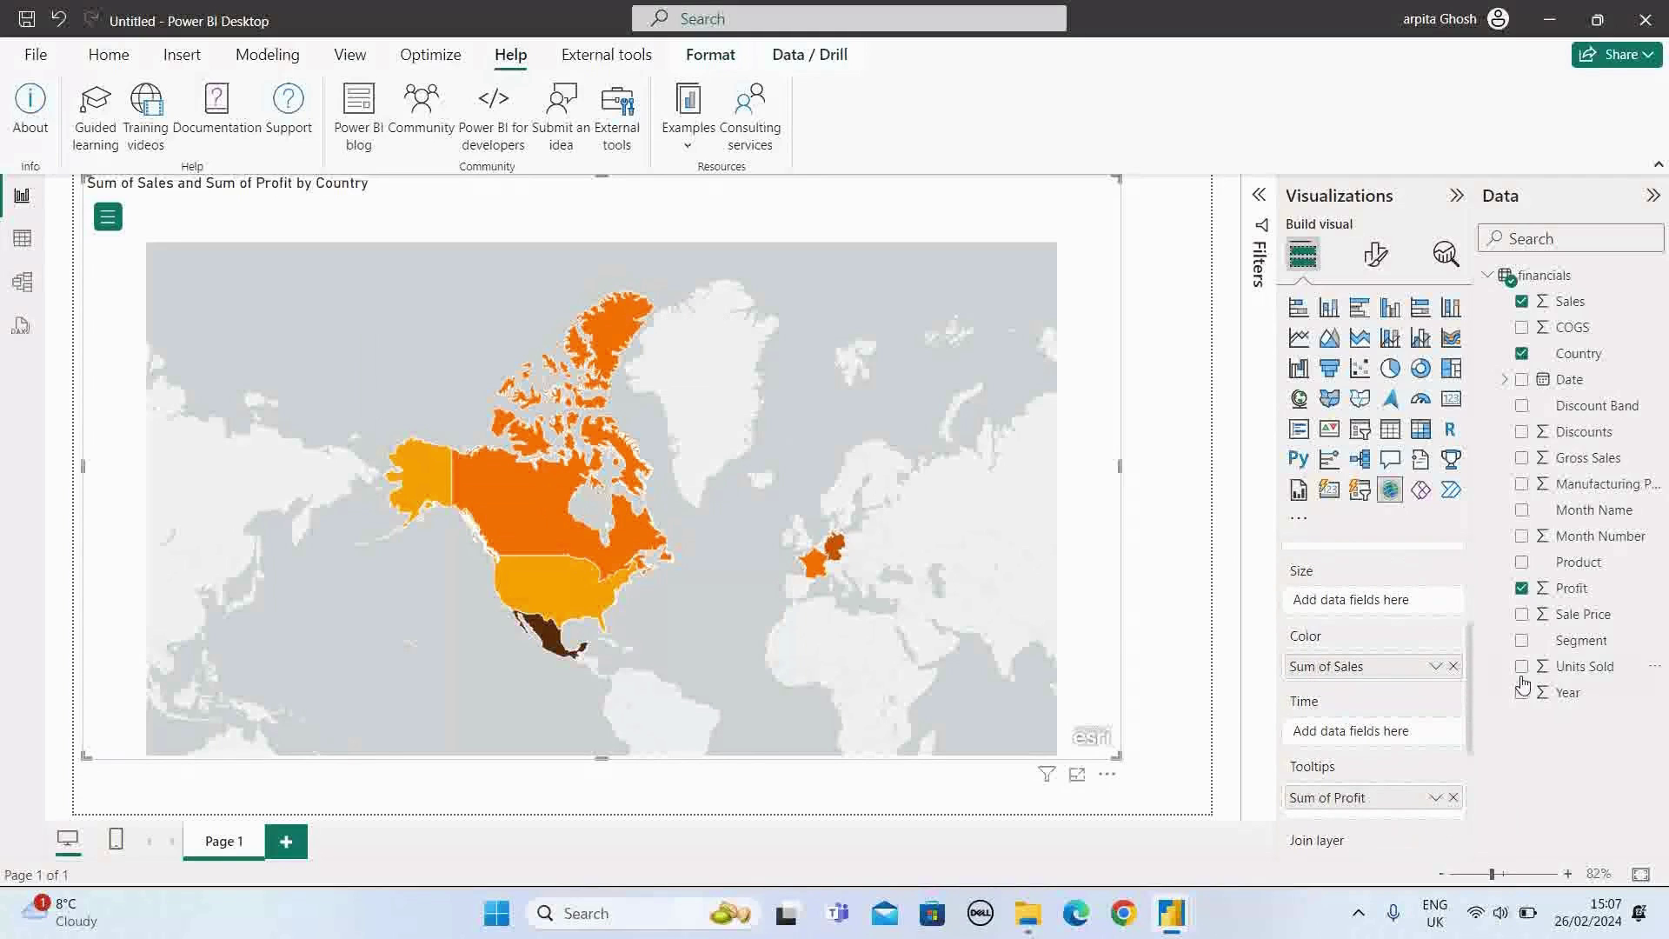
{"action": "left_click_drag", "start_coordinate": [1593, 654], "coordinate": [1380, 746]}
{"action": "scroll", "coordinate": [1380, 746], "scroll_direction": "up", "scroll_amount": 1}
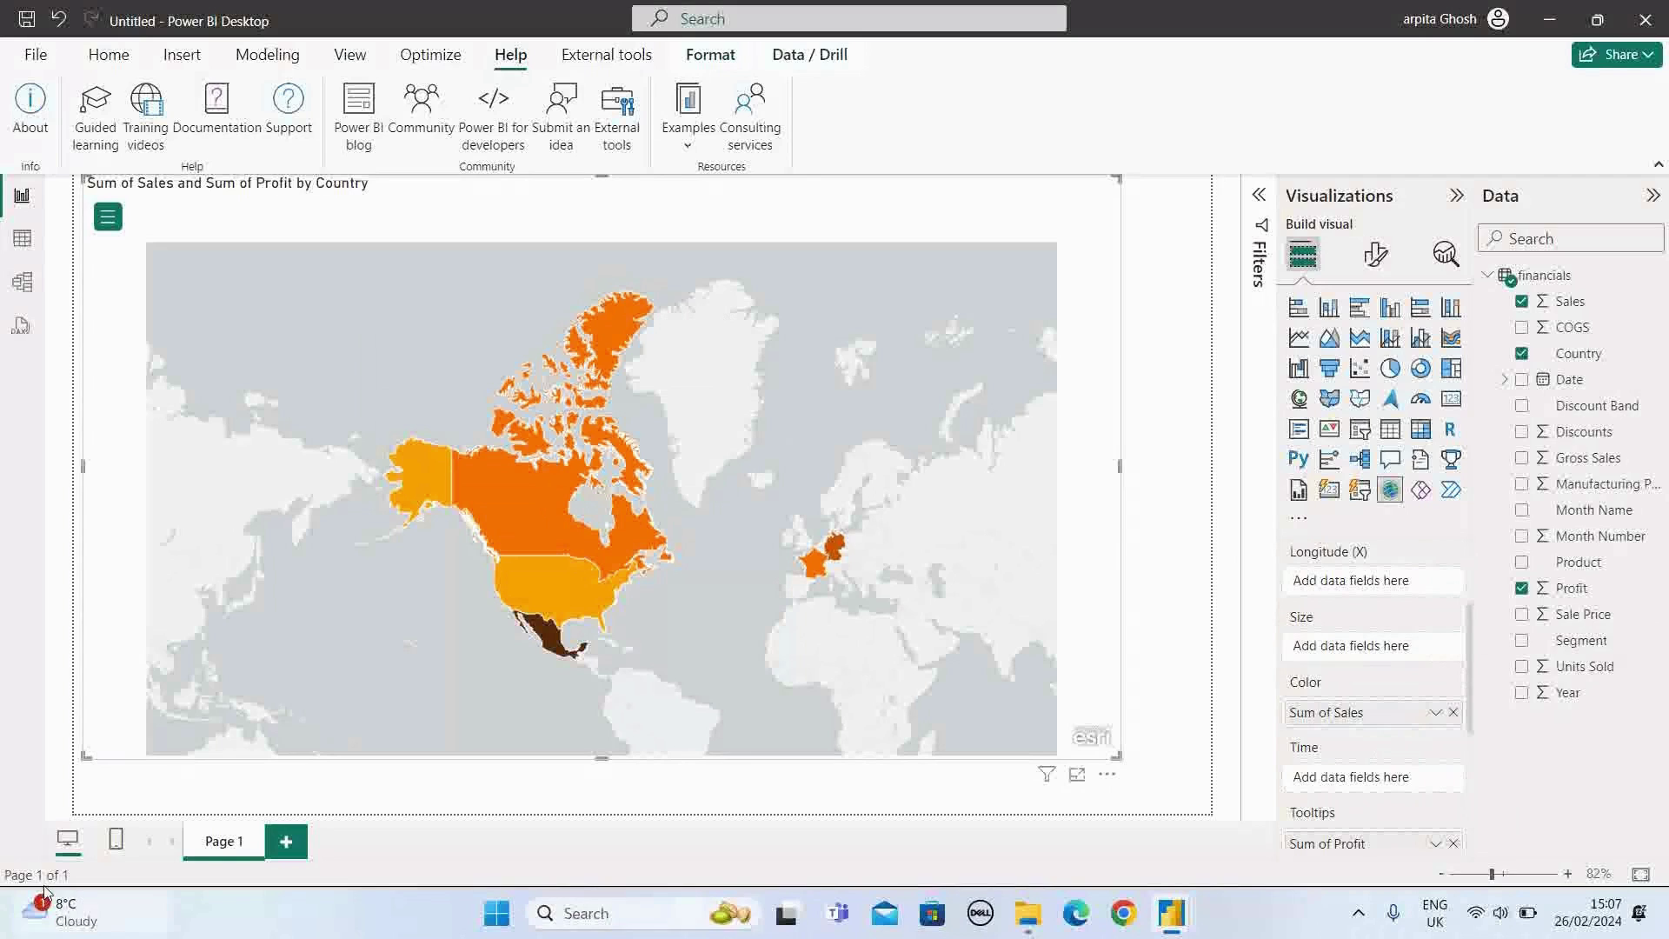
- Duplicate Page 1 and select the map visual on the new Duplicate of Page 1
{"action": "right_click", "coordinate": [223, 843]}
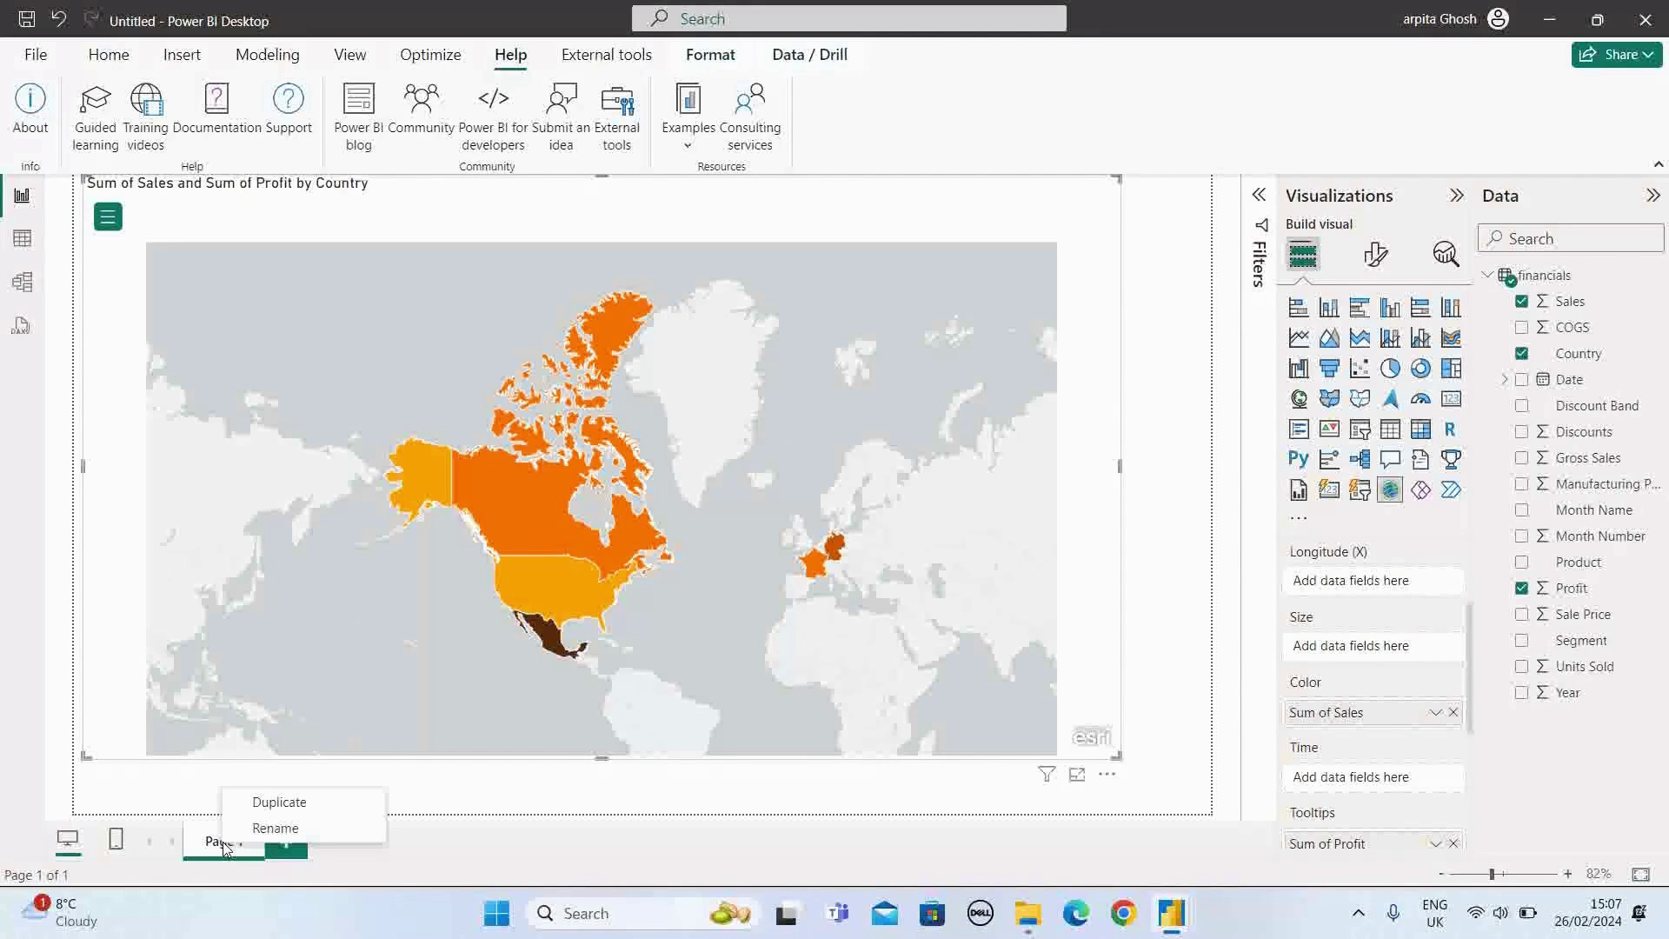
{"action": "left_click", "coordinate": [294, 809]}
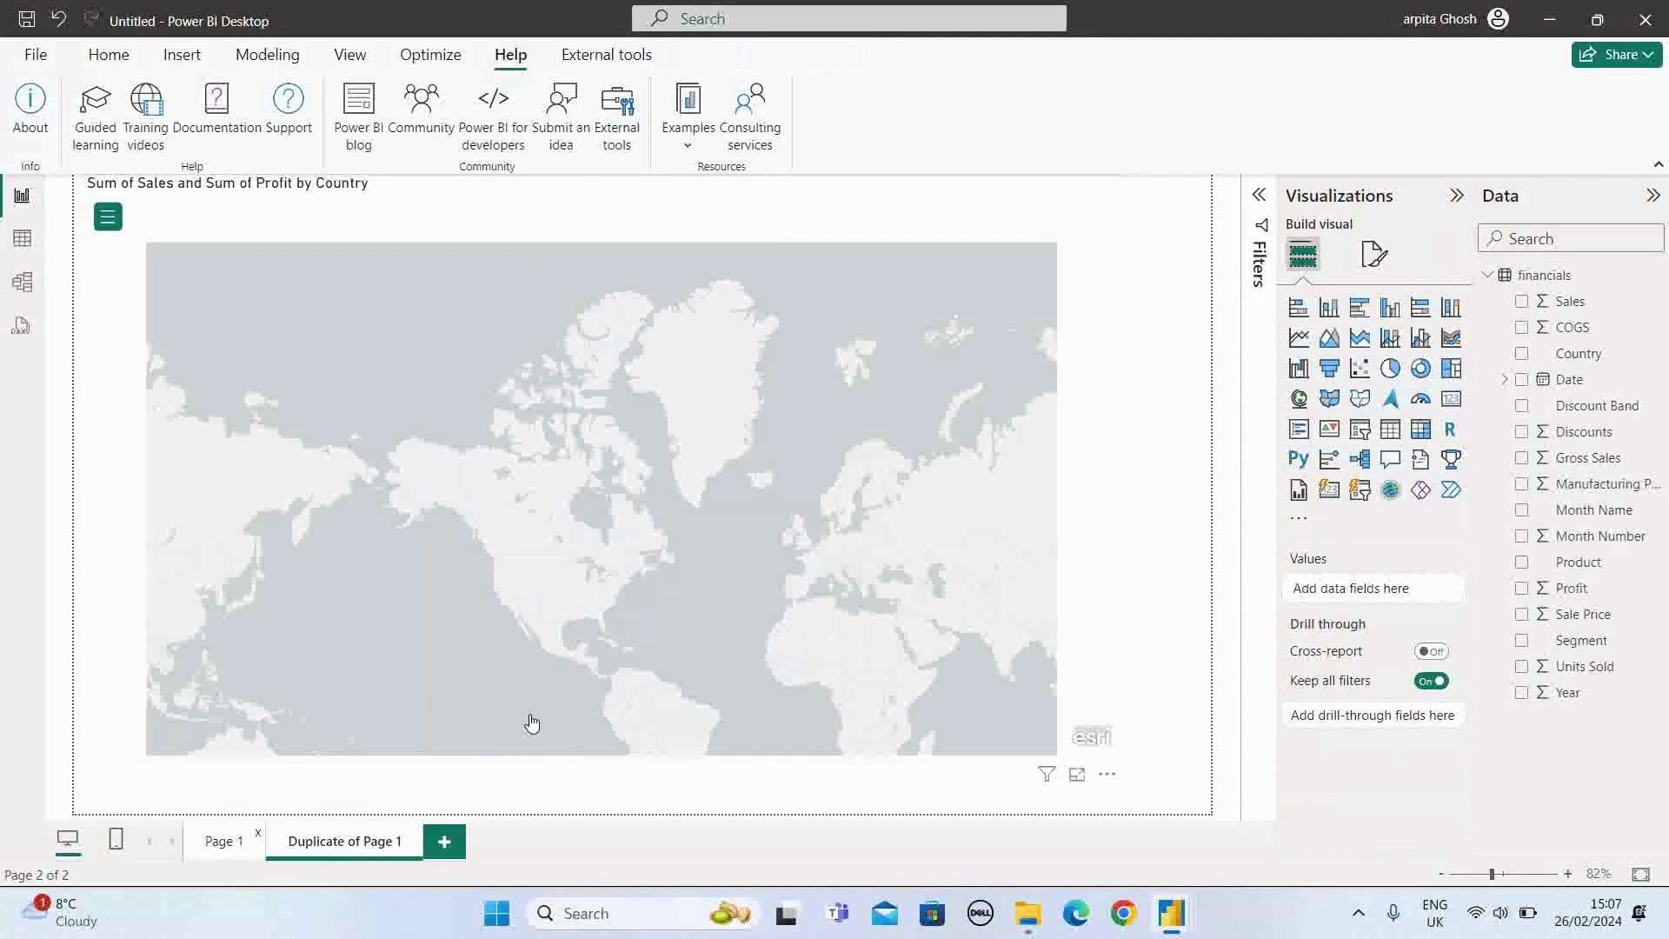
{"action": "left_click", "coordinate": [1111, 661]}
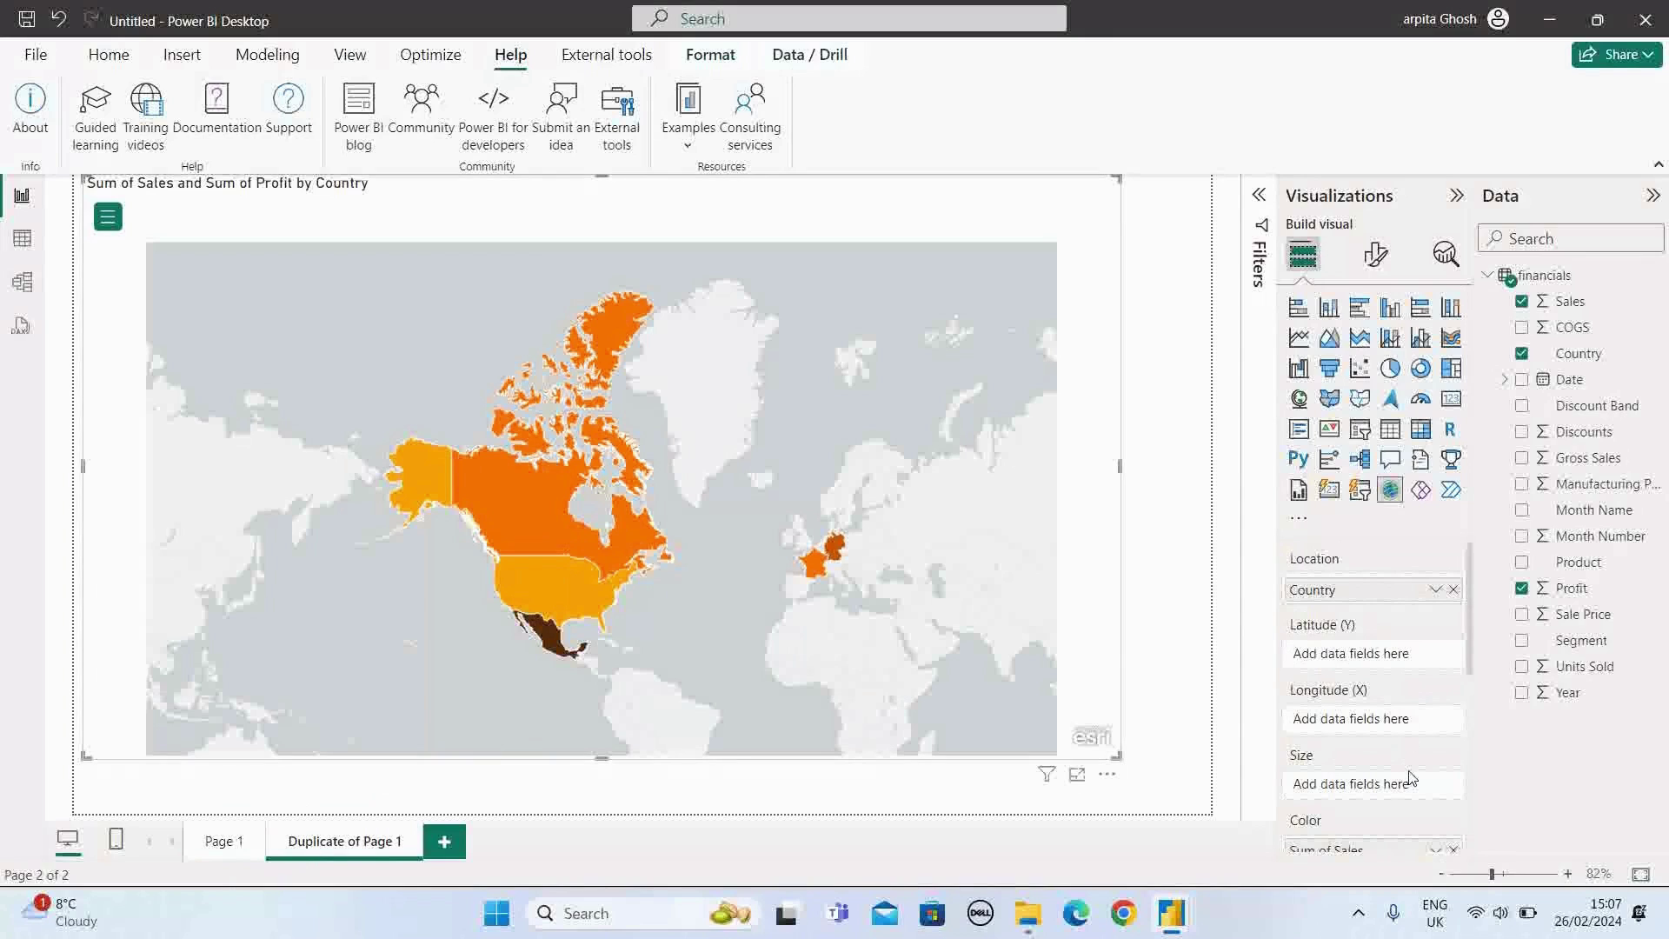
{"action": "scroll", "coordinate": [1426, 732], "scroll_direction": "down", "scroll_amount": 3}
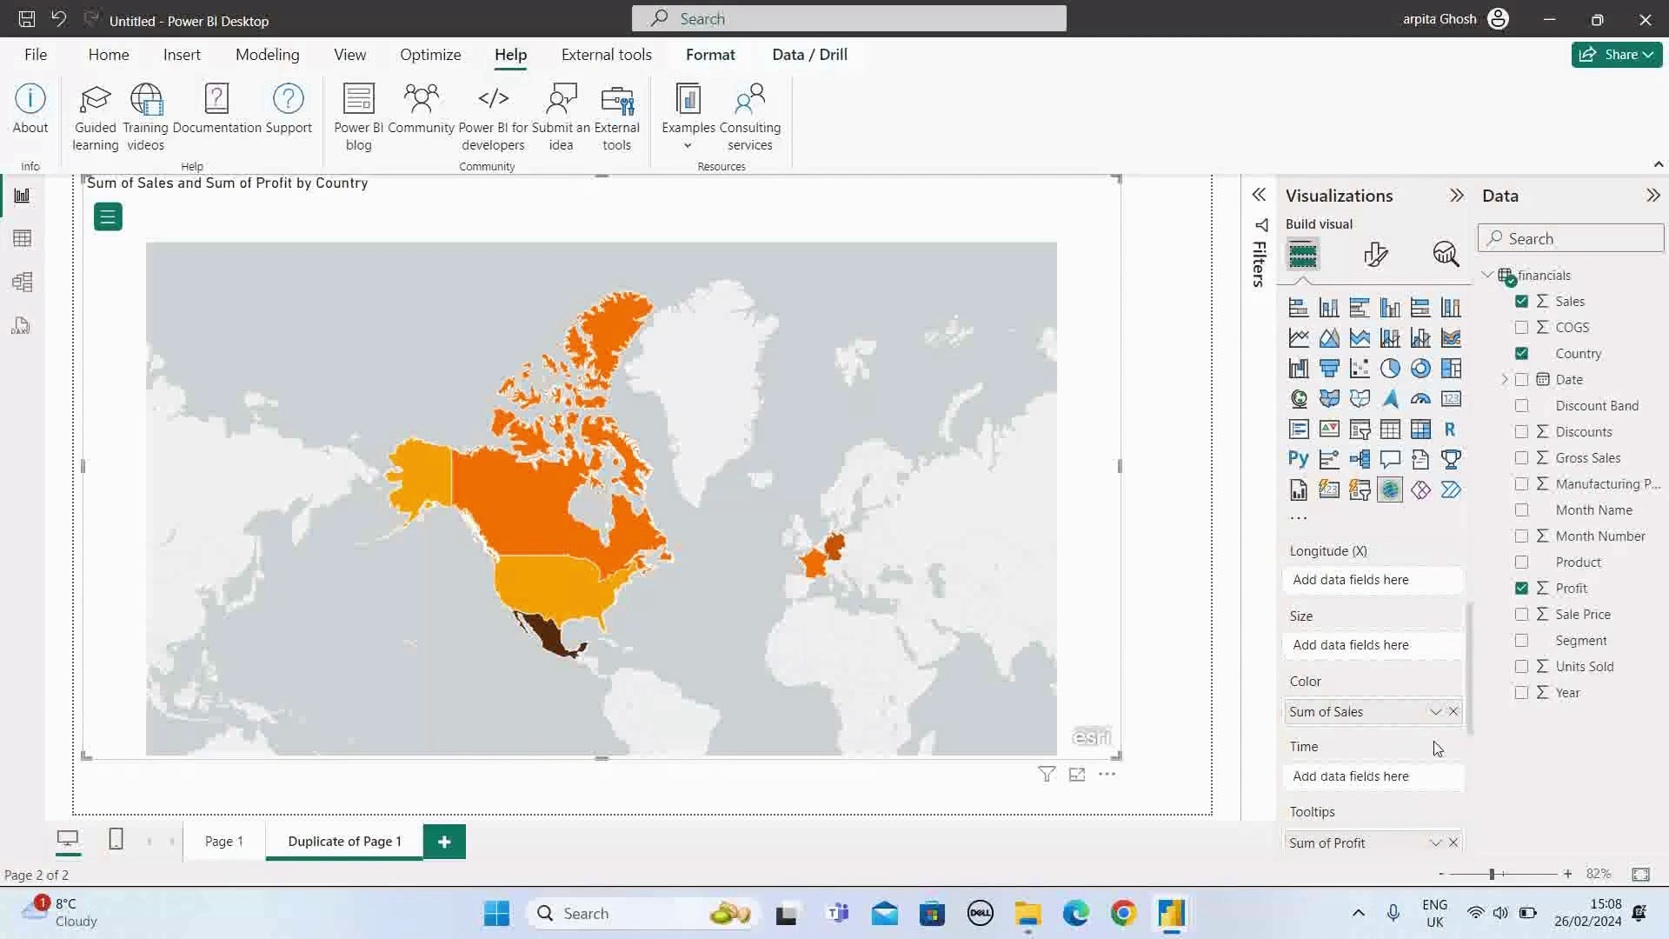
{"action": "scroll", "coordinate": [1420, 765], "scroll_direction": "down", "scroll_amount": 1}
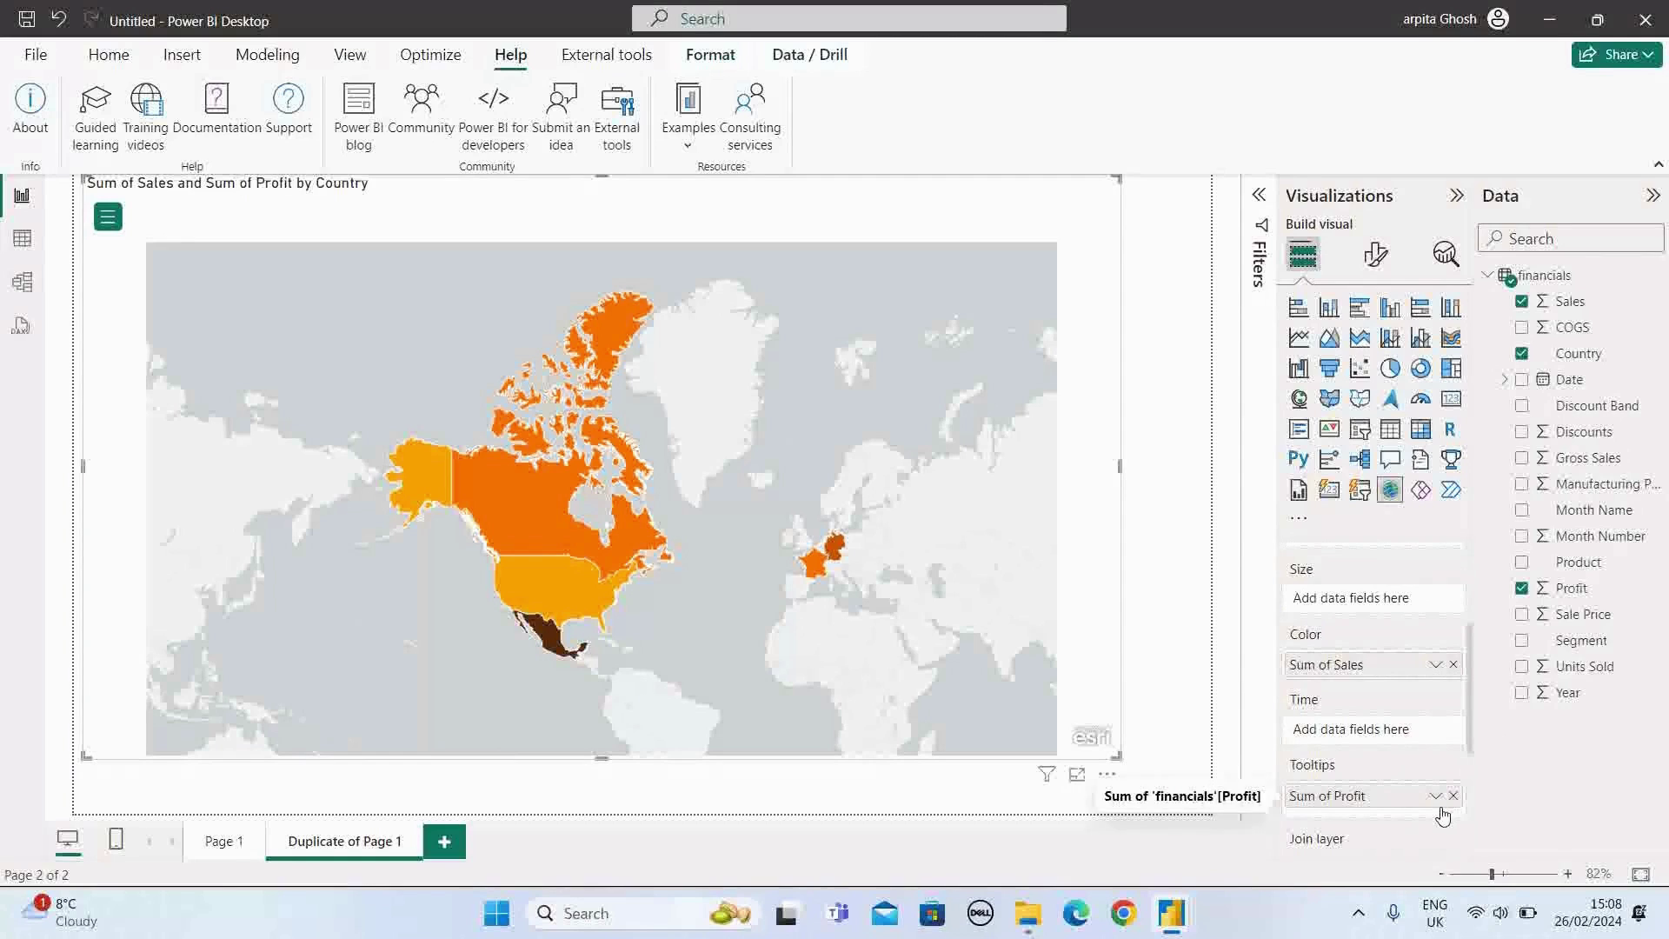
{"action": "scroll", "coordinate": [1409, 784], "scroll_direction": "up", "scroll_amount": 1}
{"action": "scroll", "coordinate": [1408, 784], "scroll_direction": "up", "scroll_amount": 1}
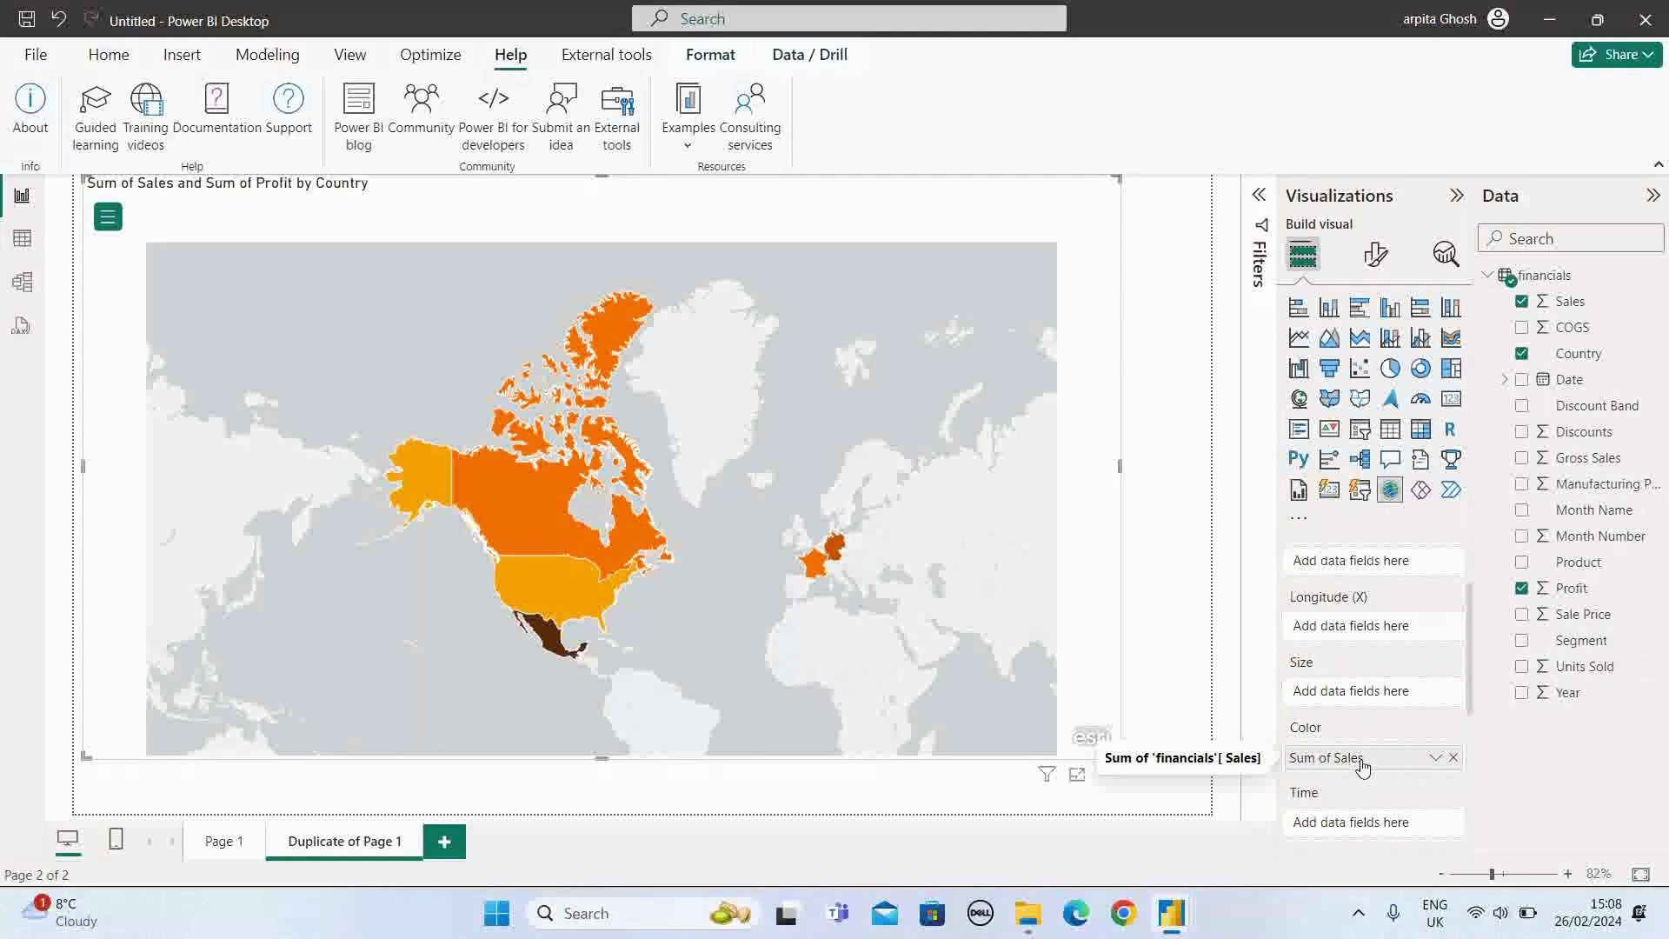
- Move Sum of Sales from Color to the Size well and put Segment in Color
{"action": "left_click_drag", "start_coordinate": [1362, 767], "coordinate": [1341, 697]}
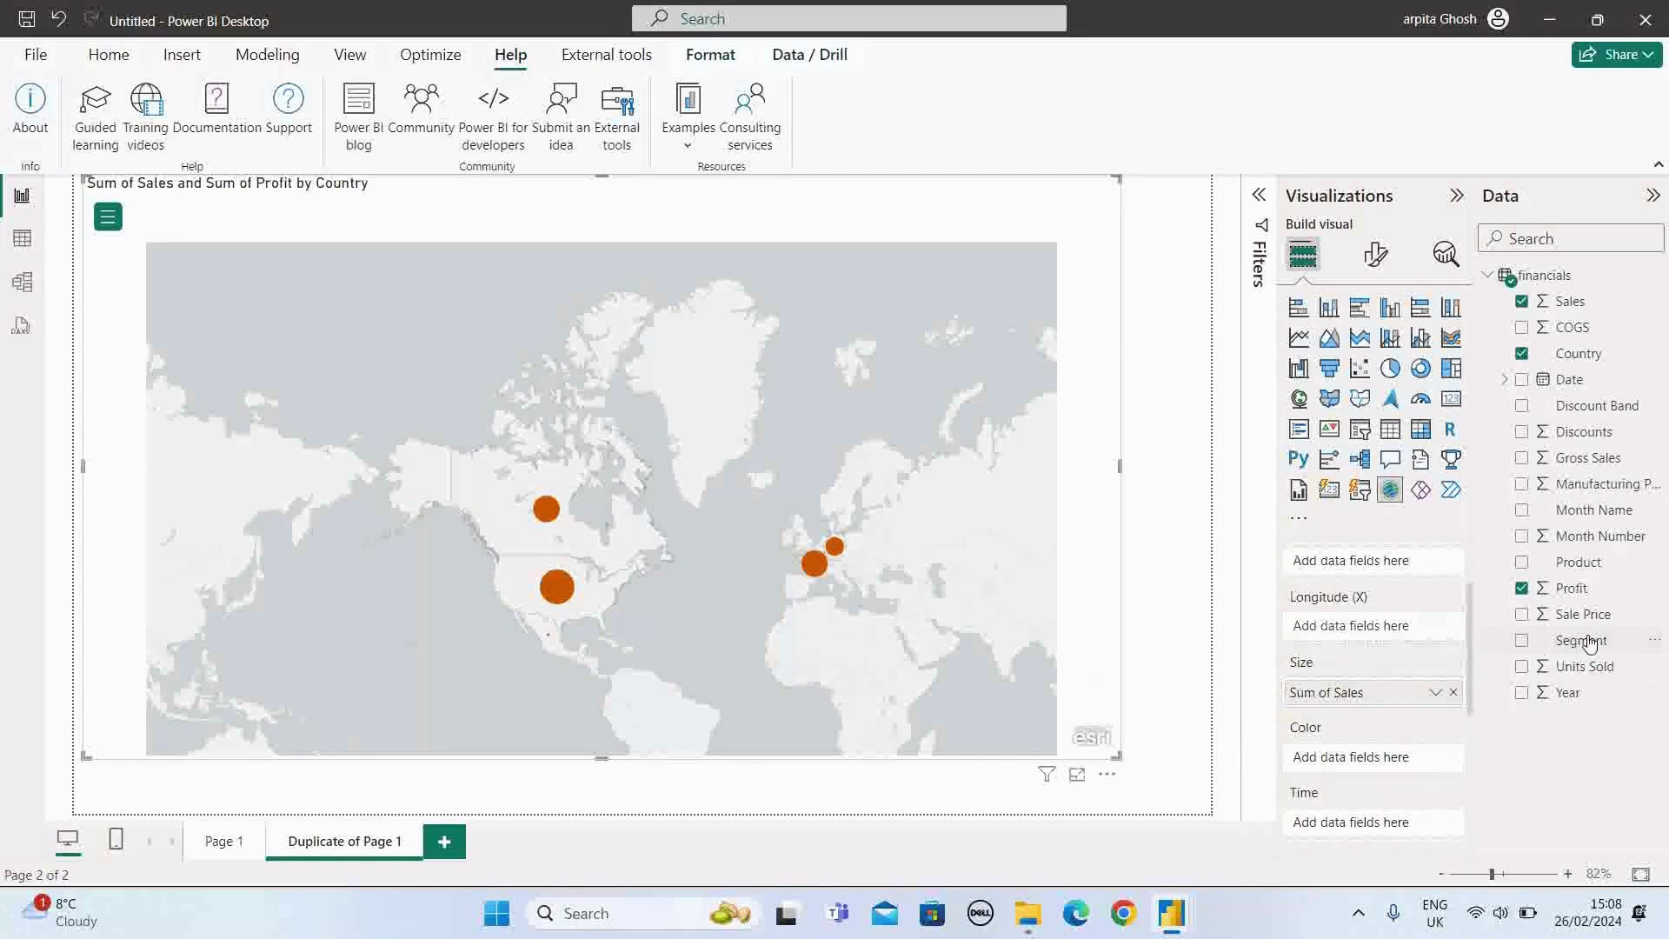
{"action": "left_click_drag", "start_coordinate": [1588, 644], "coordinate": [1350, 763]}
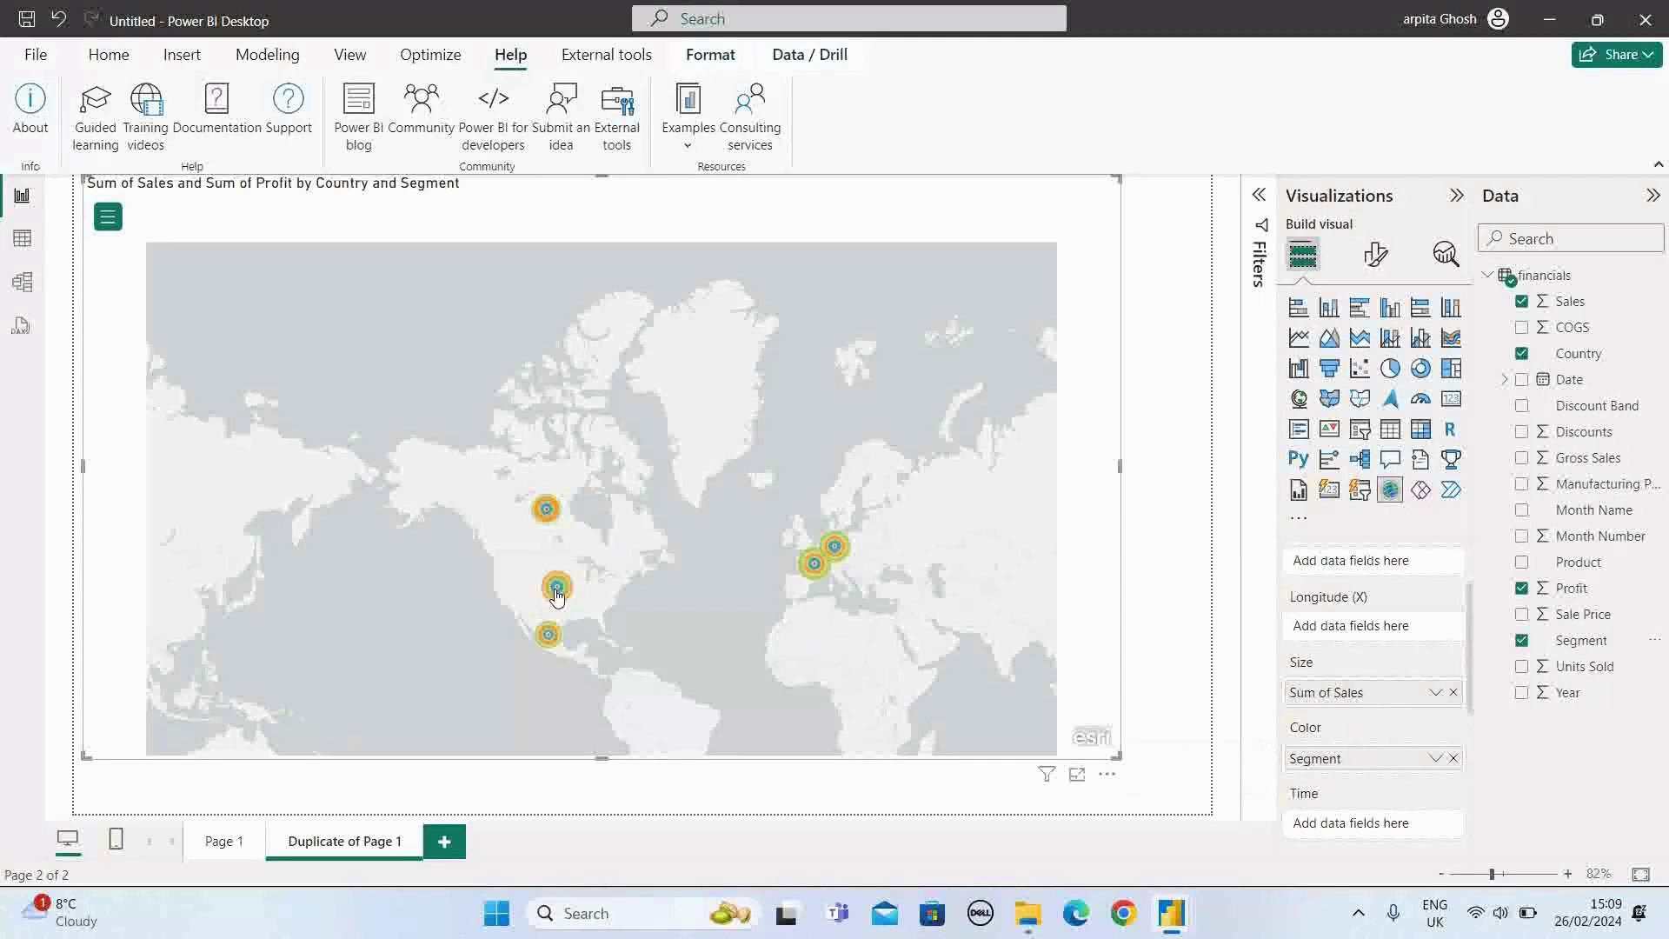
{"action": "left_click", "coordinate": [557, 592]}
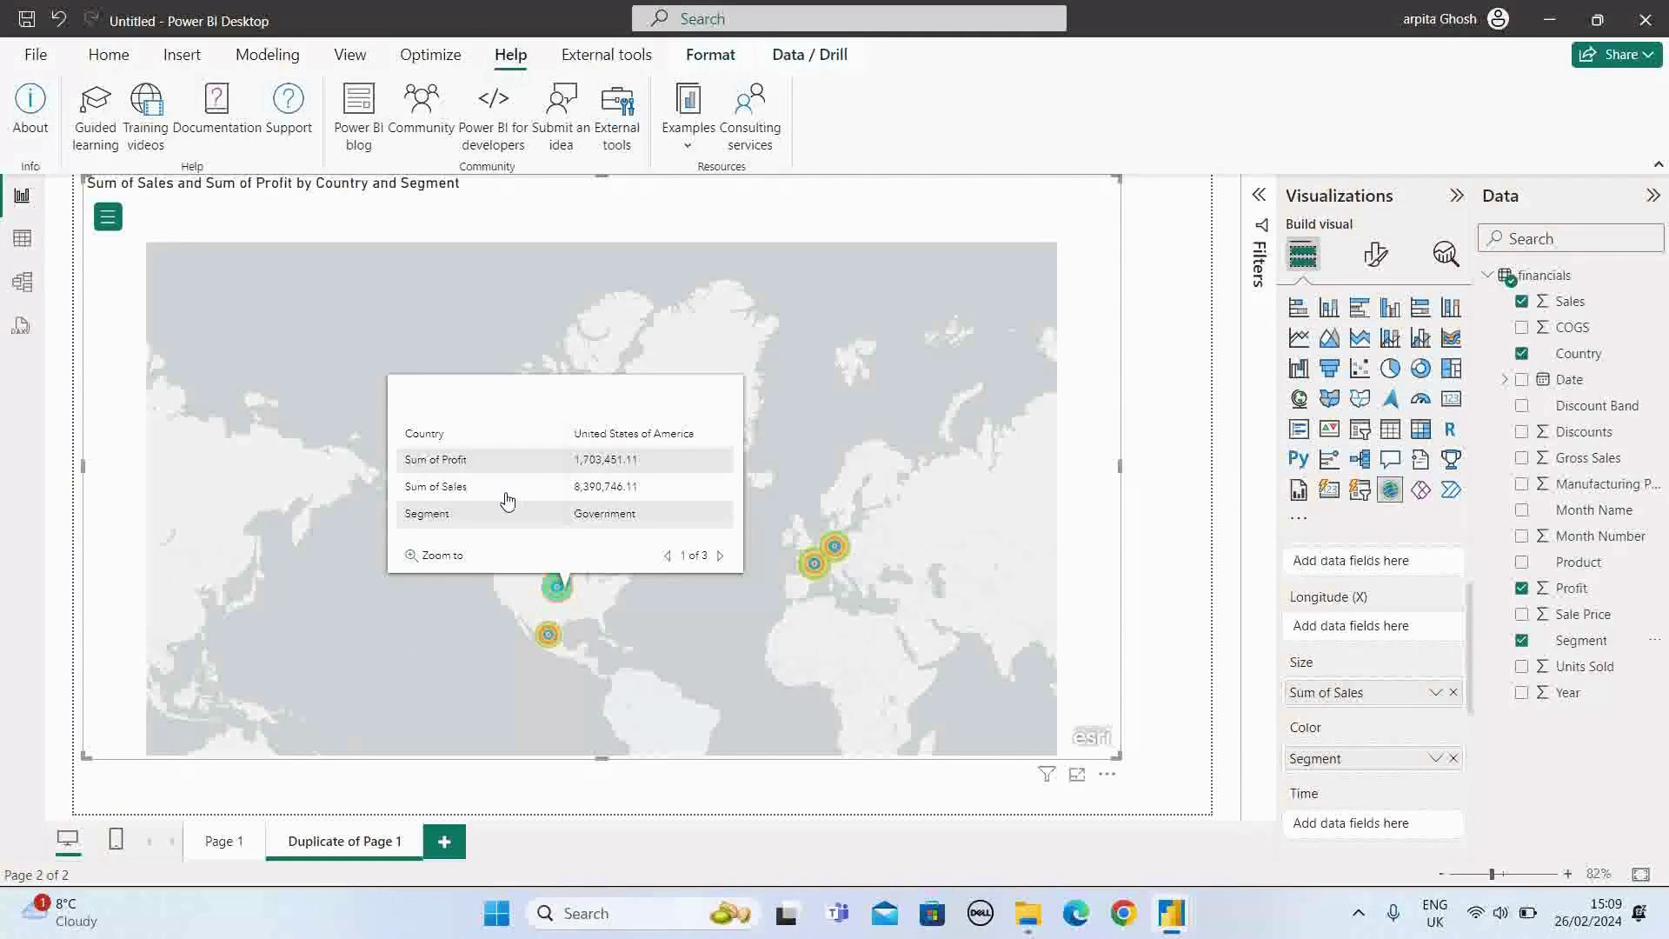
{"action": "left_click", "coordinate": [720, 557]}
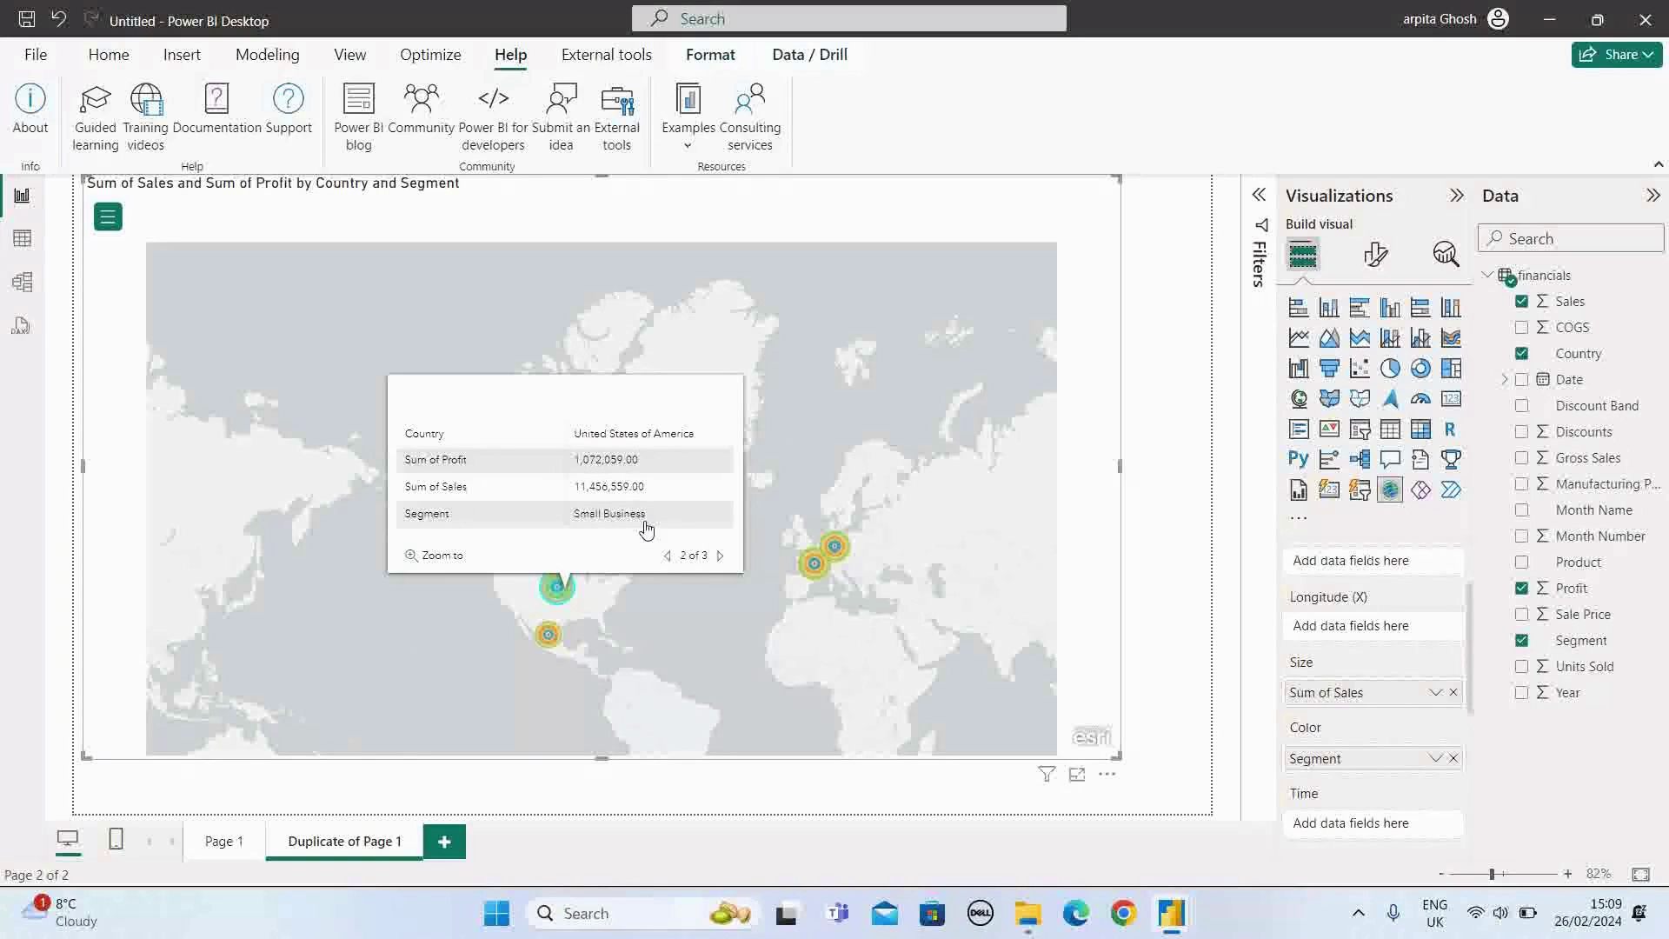
{"action": "left_click", "coordinate": [720, 557]}
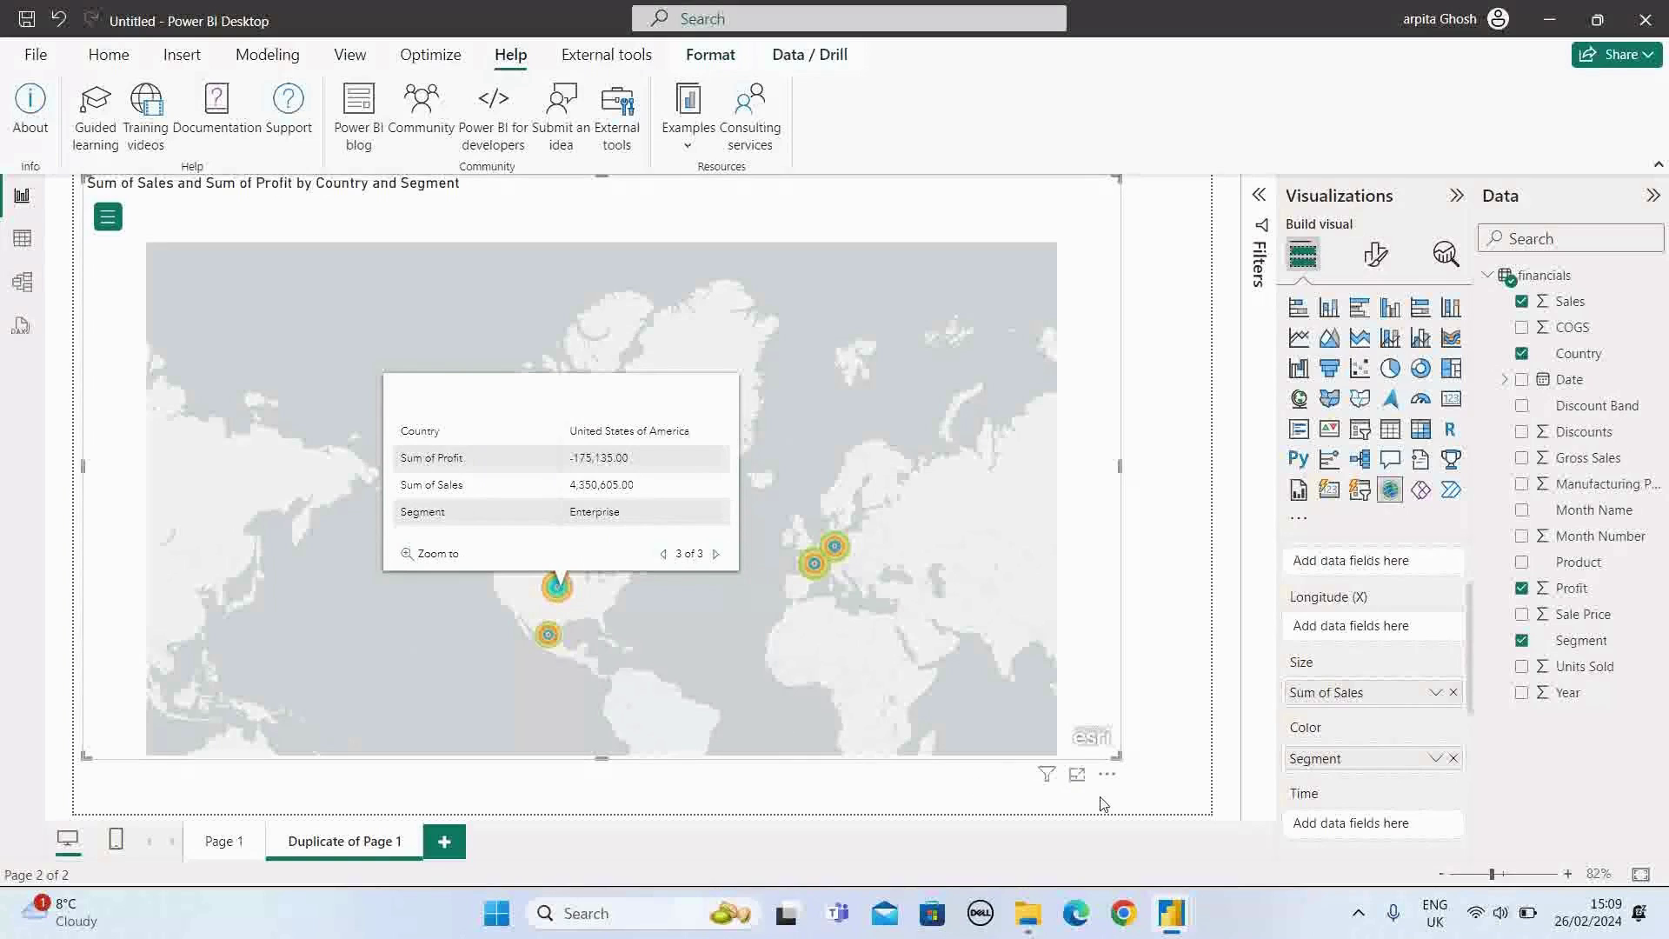
{"action": "left_click", "coordinate": [1121, 807]}
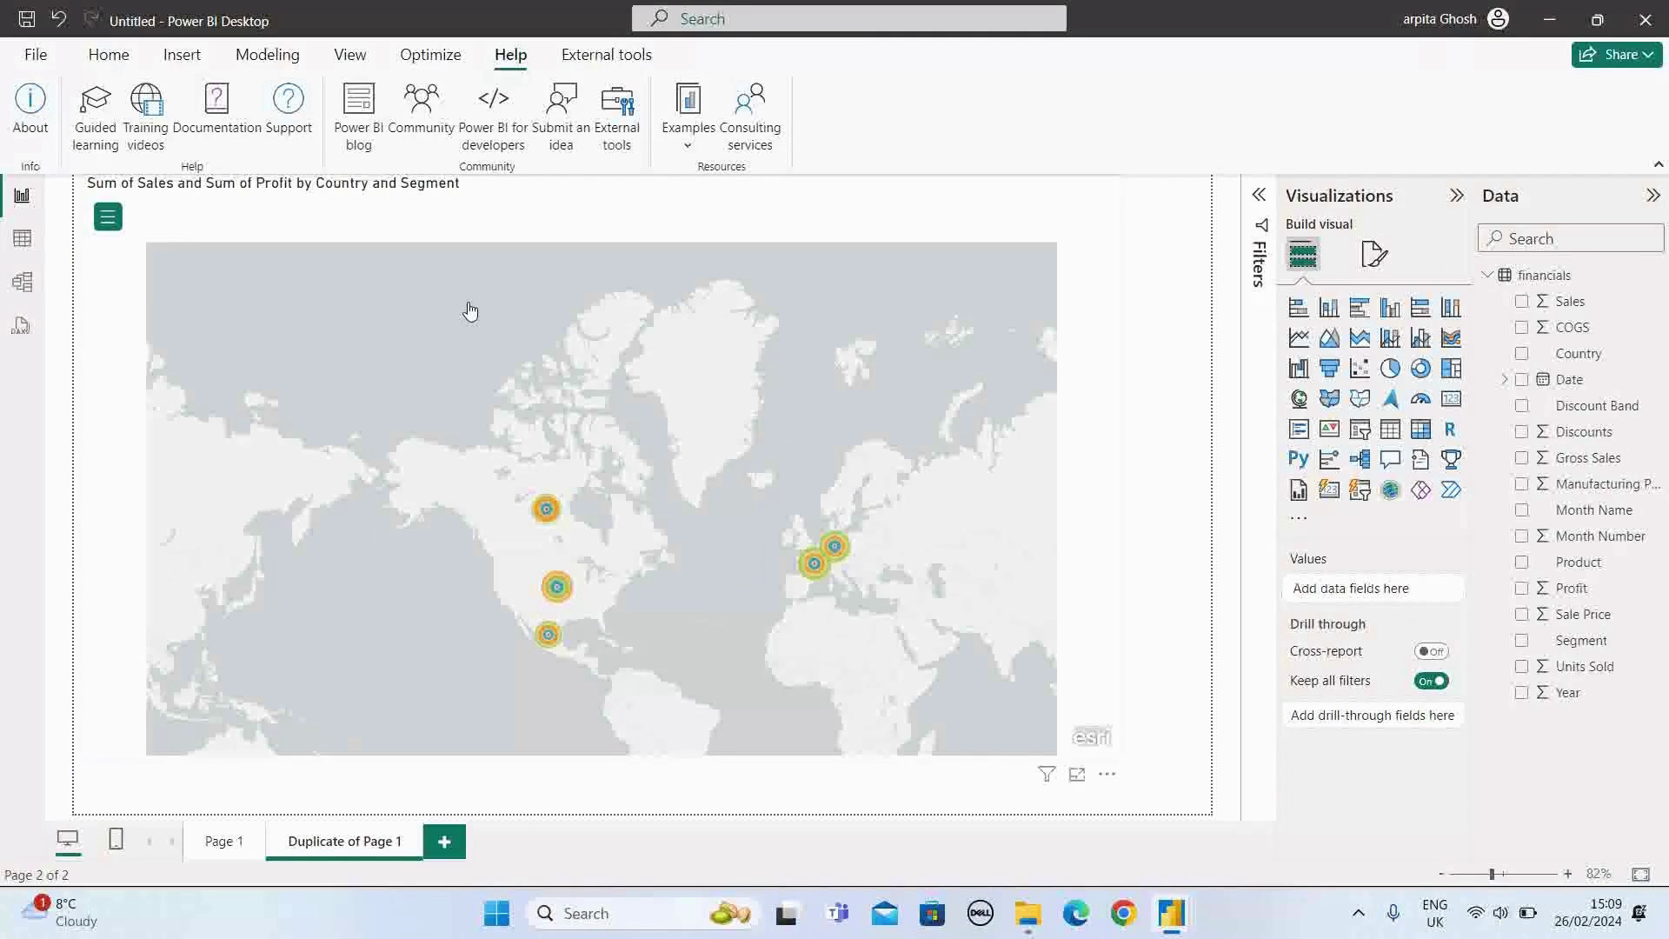
- Return to Page 1 and expand the ArcGIS map's toolbar via its green menu button
{"action": "left_click", "coordinate": [225, 841]}
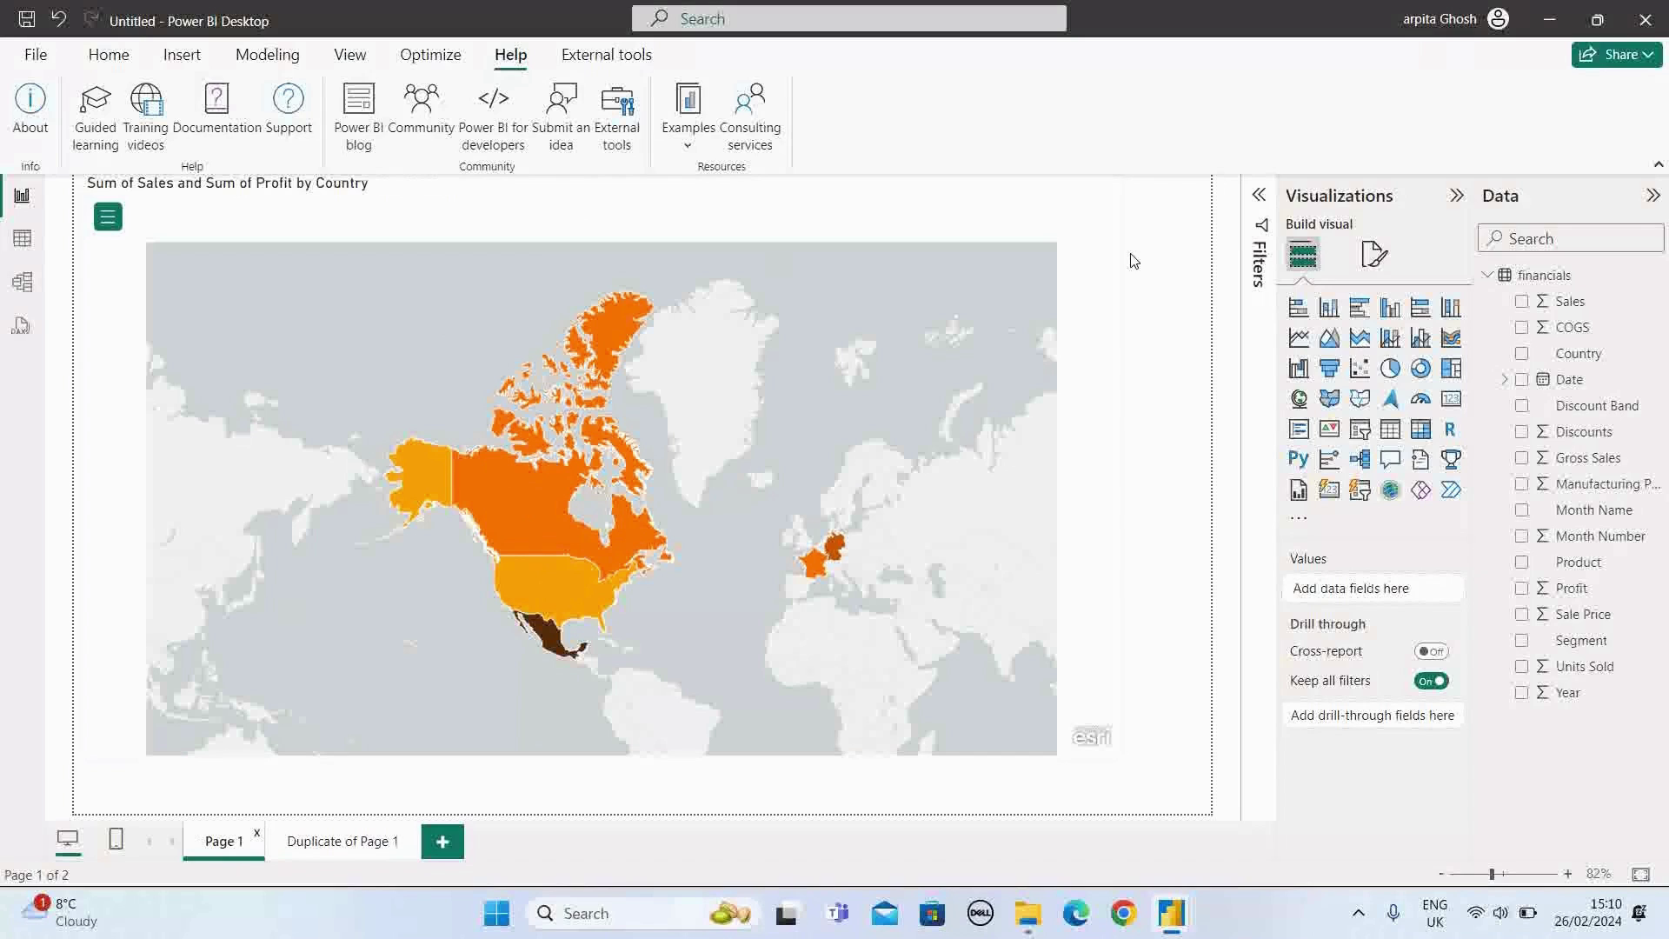
{"action": "left_click", "coordinate": [108, 220]}
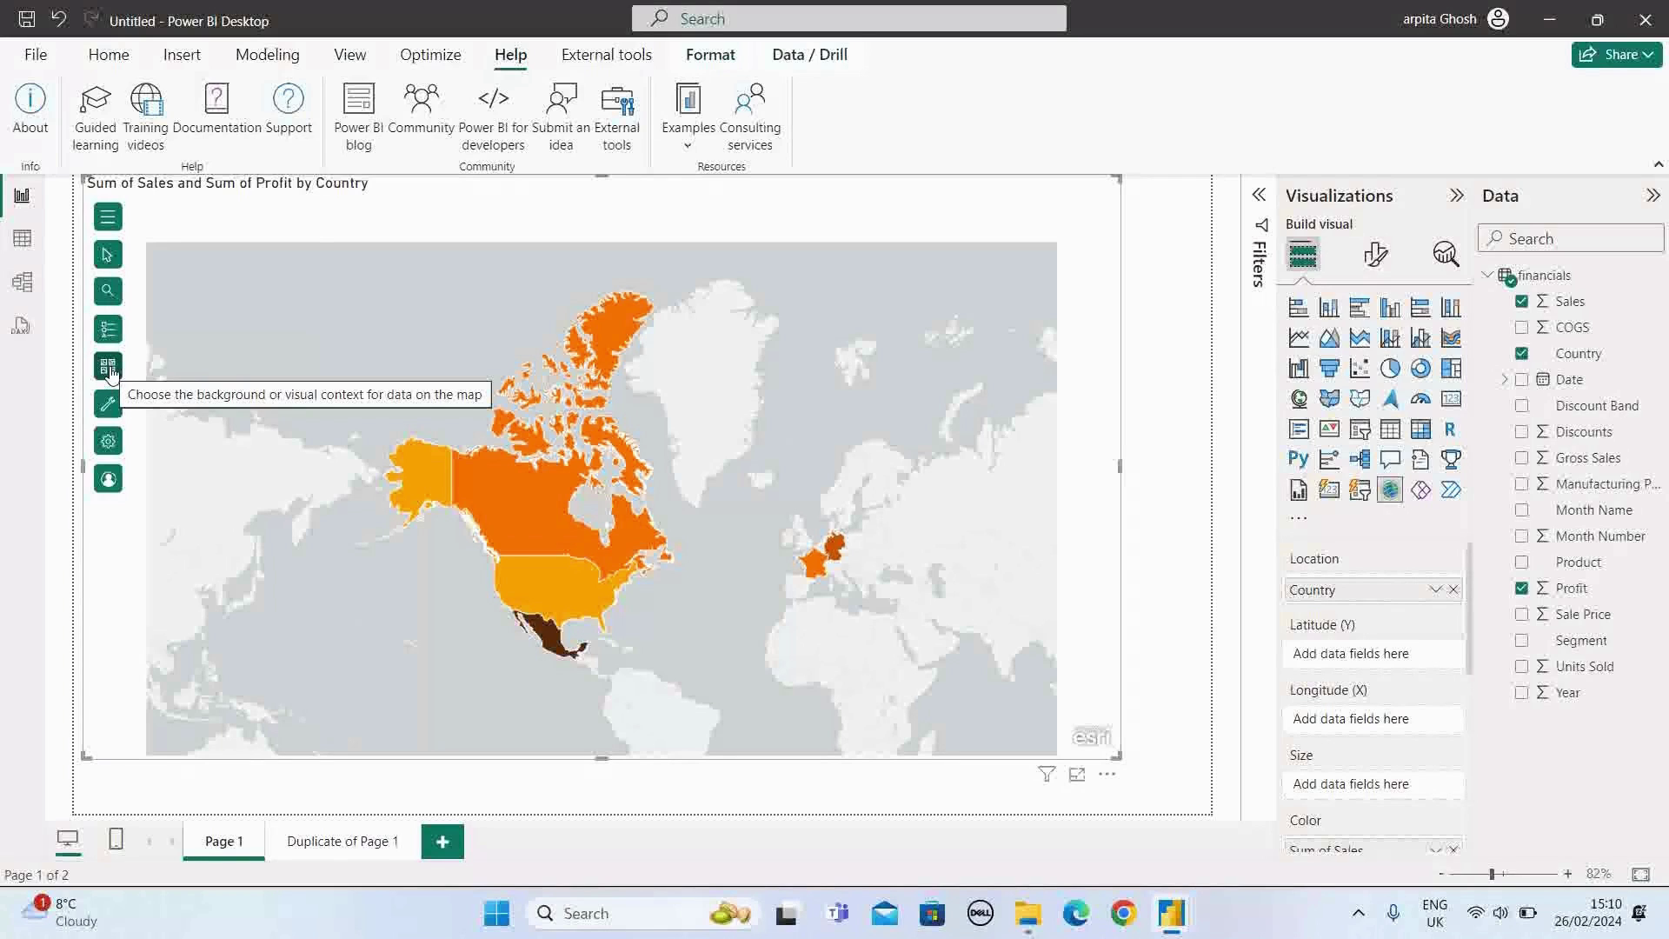
- Preview the OpenStreetMap basemap, then settle on the Streets basemap for the Page 1 map
{"action": "left_click", "coordinate": [109, 369]}
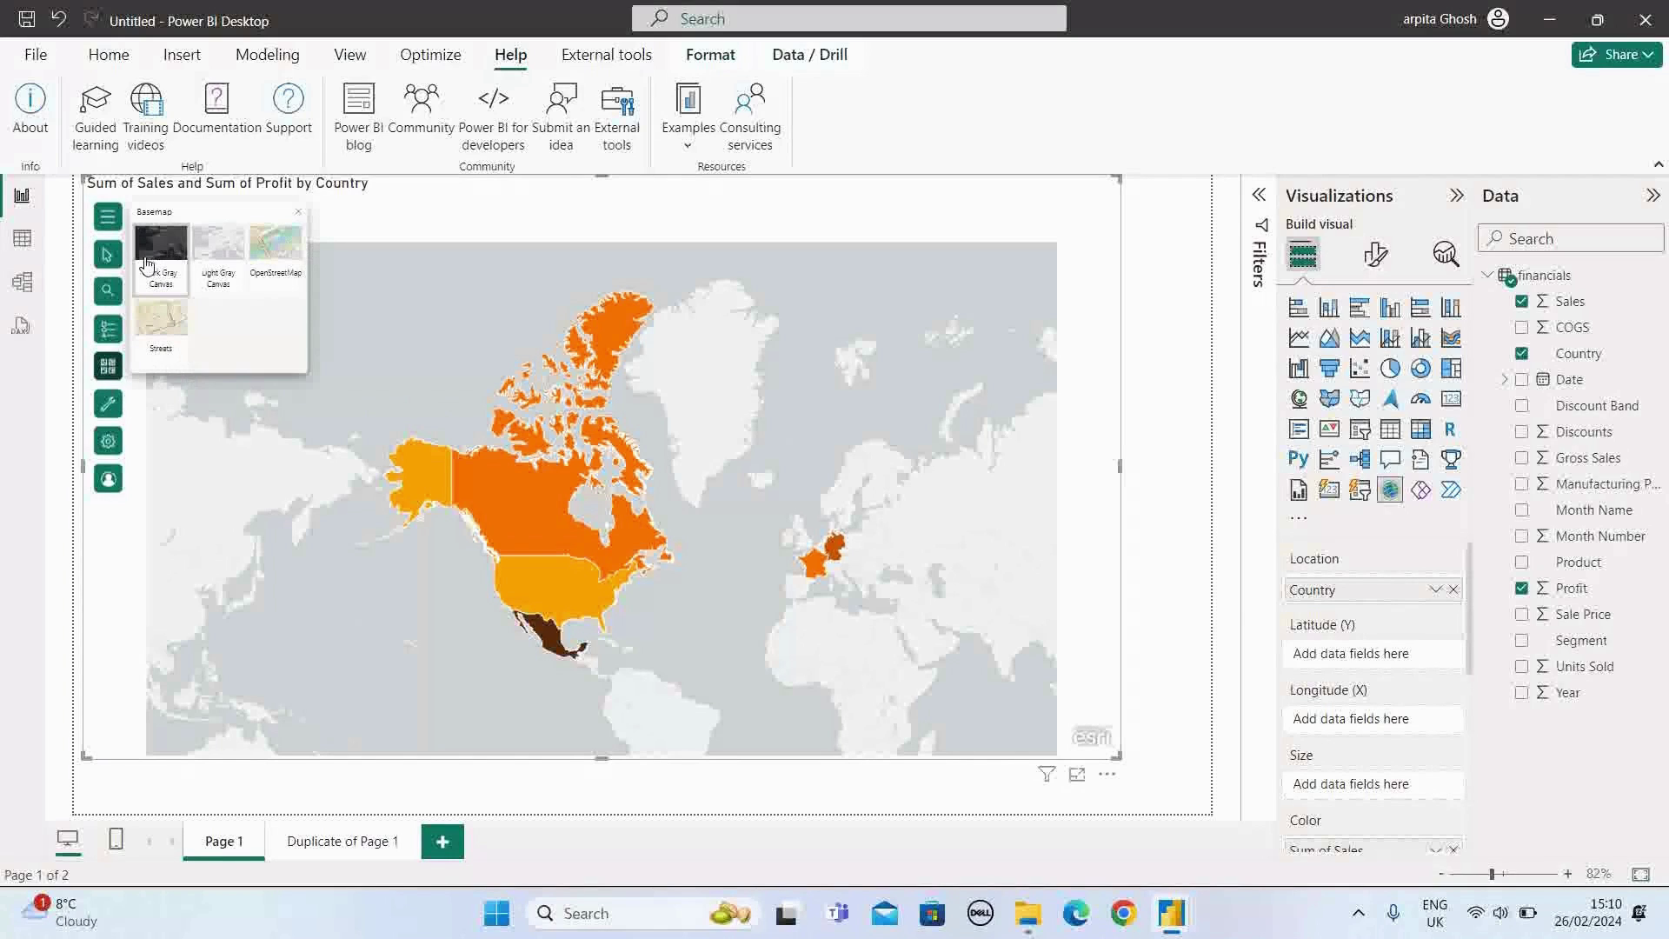
{"action": "left_click", "coordinate": [288, 253]}
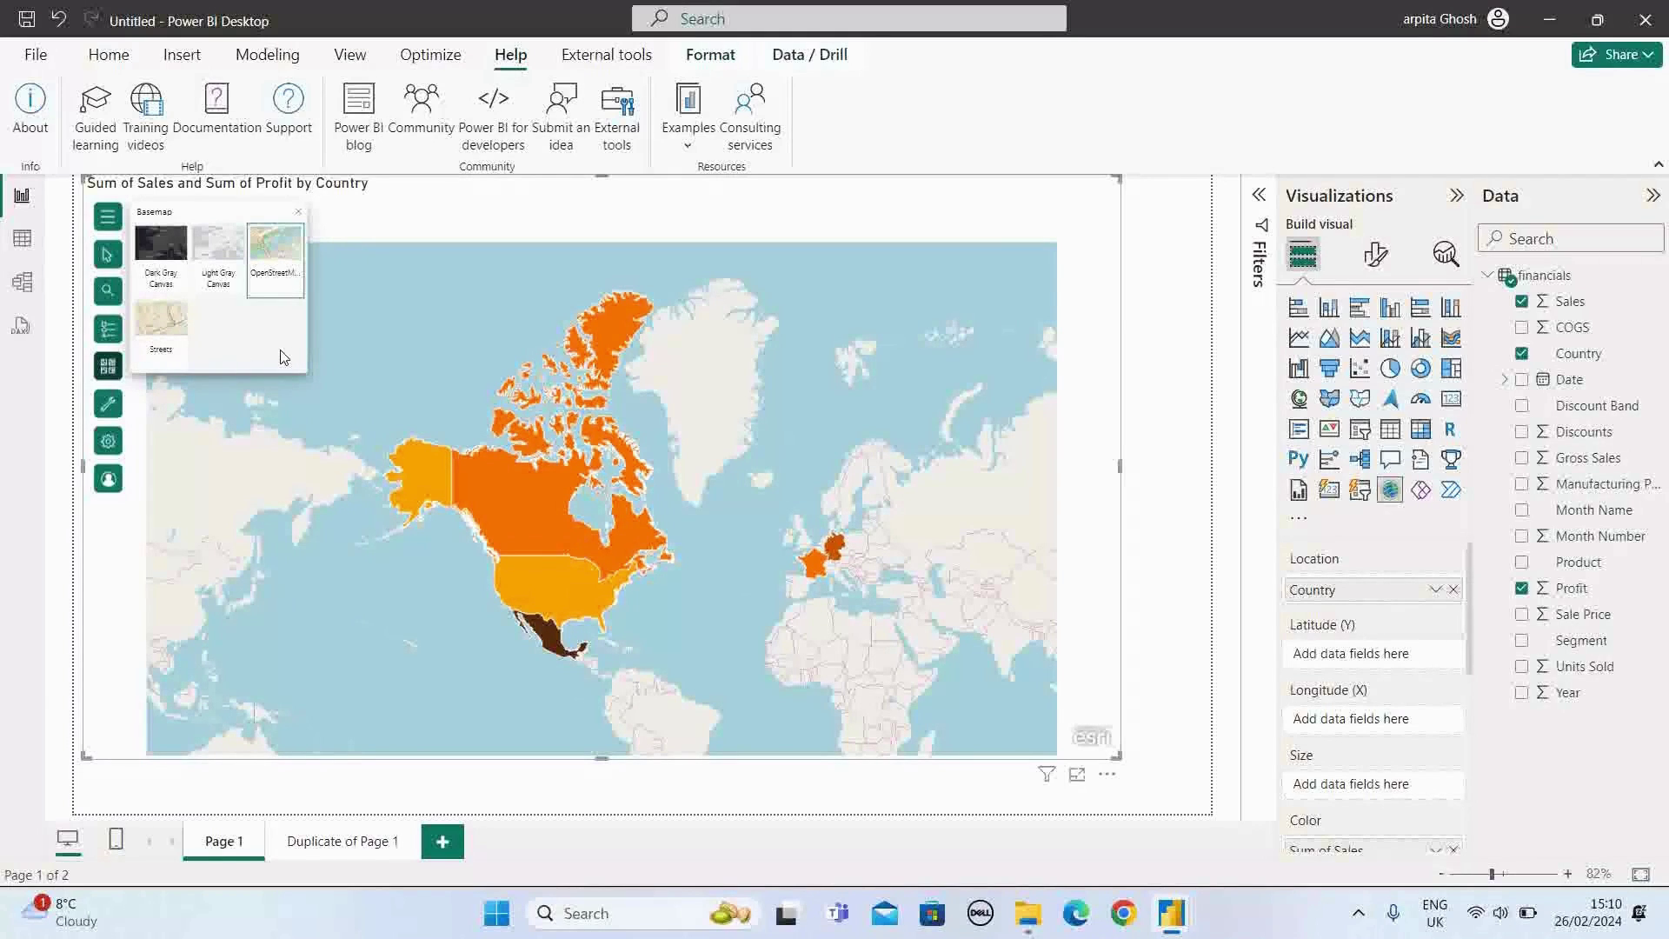
{"action": "left_click", "coordinate": [167, 328]}
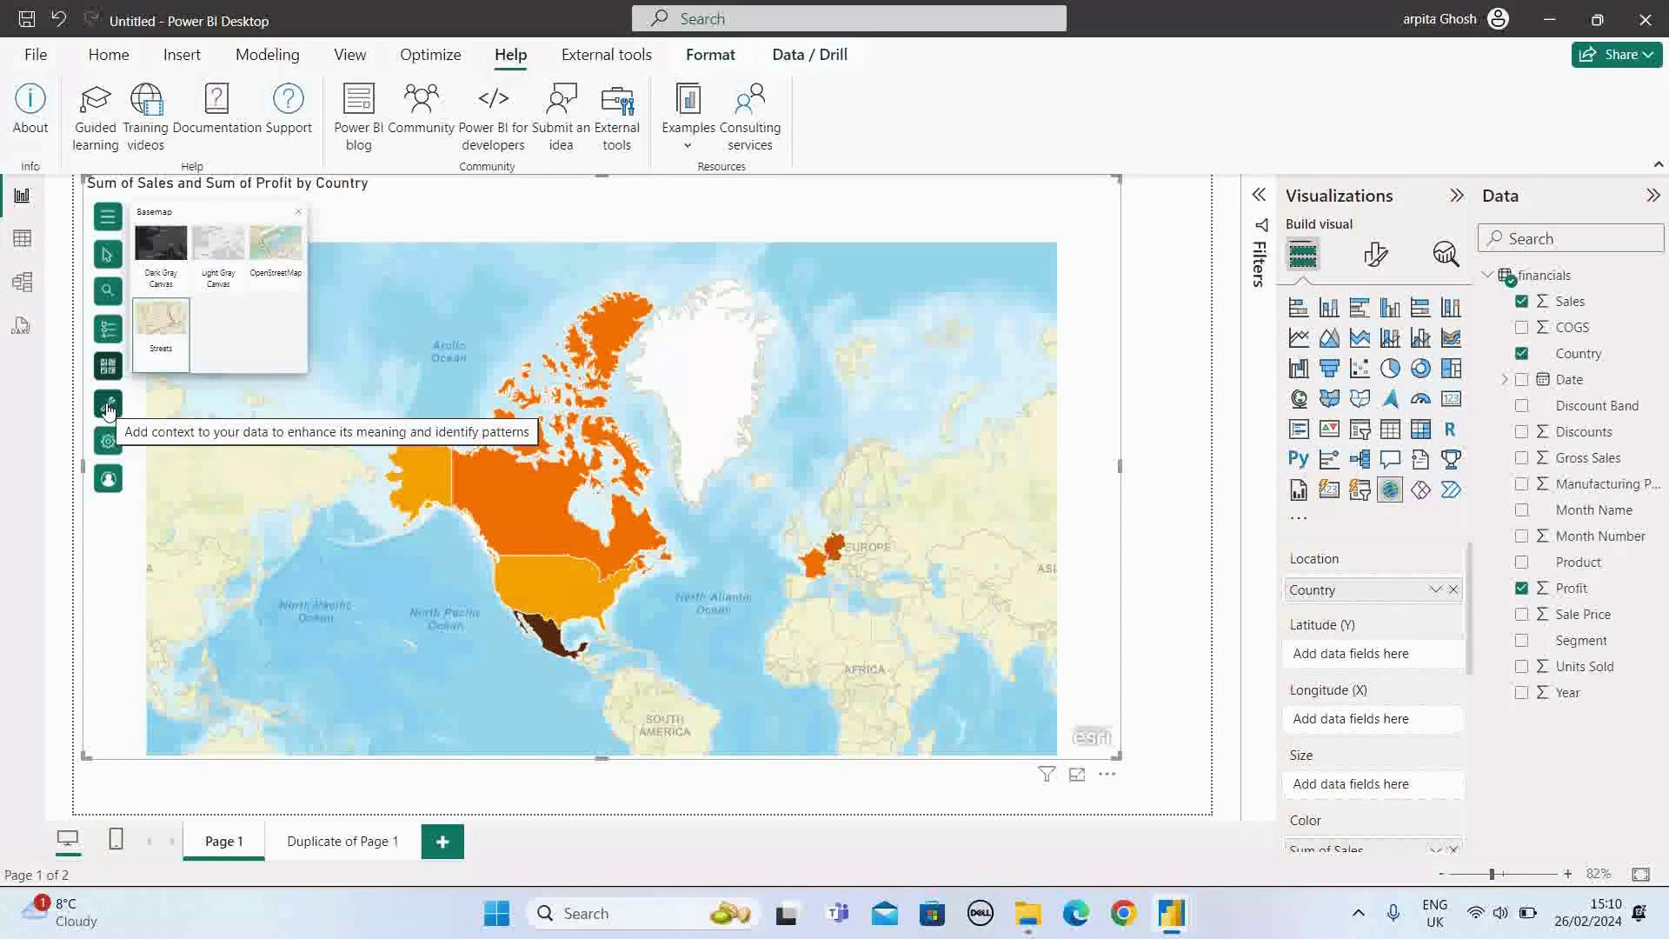
- Add a 2023 Total Population infographic card from Population > Popular variables, showing 337,470,185 for the United States
{"action": "left_click", "coordinate": [108, 407]}
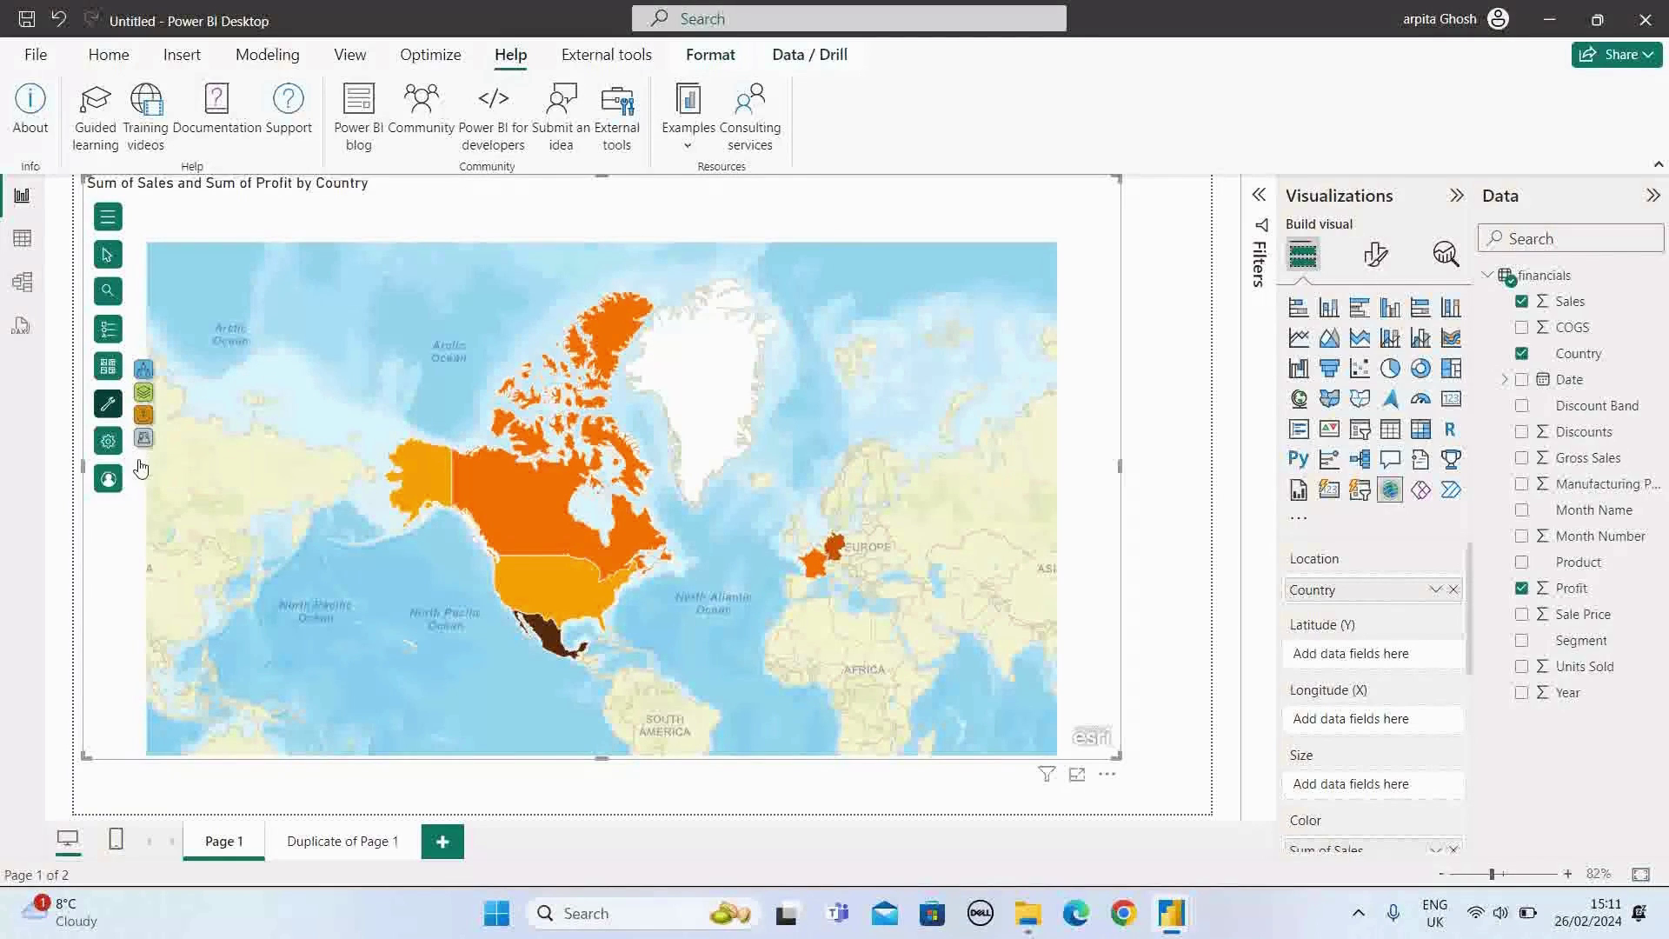
{"action": "left_click", "coordinate": [145, 371]}
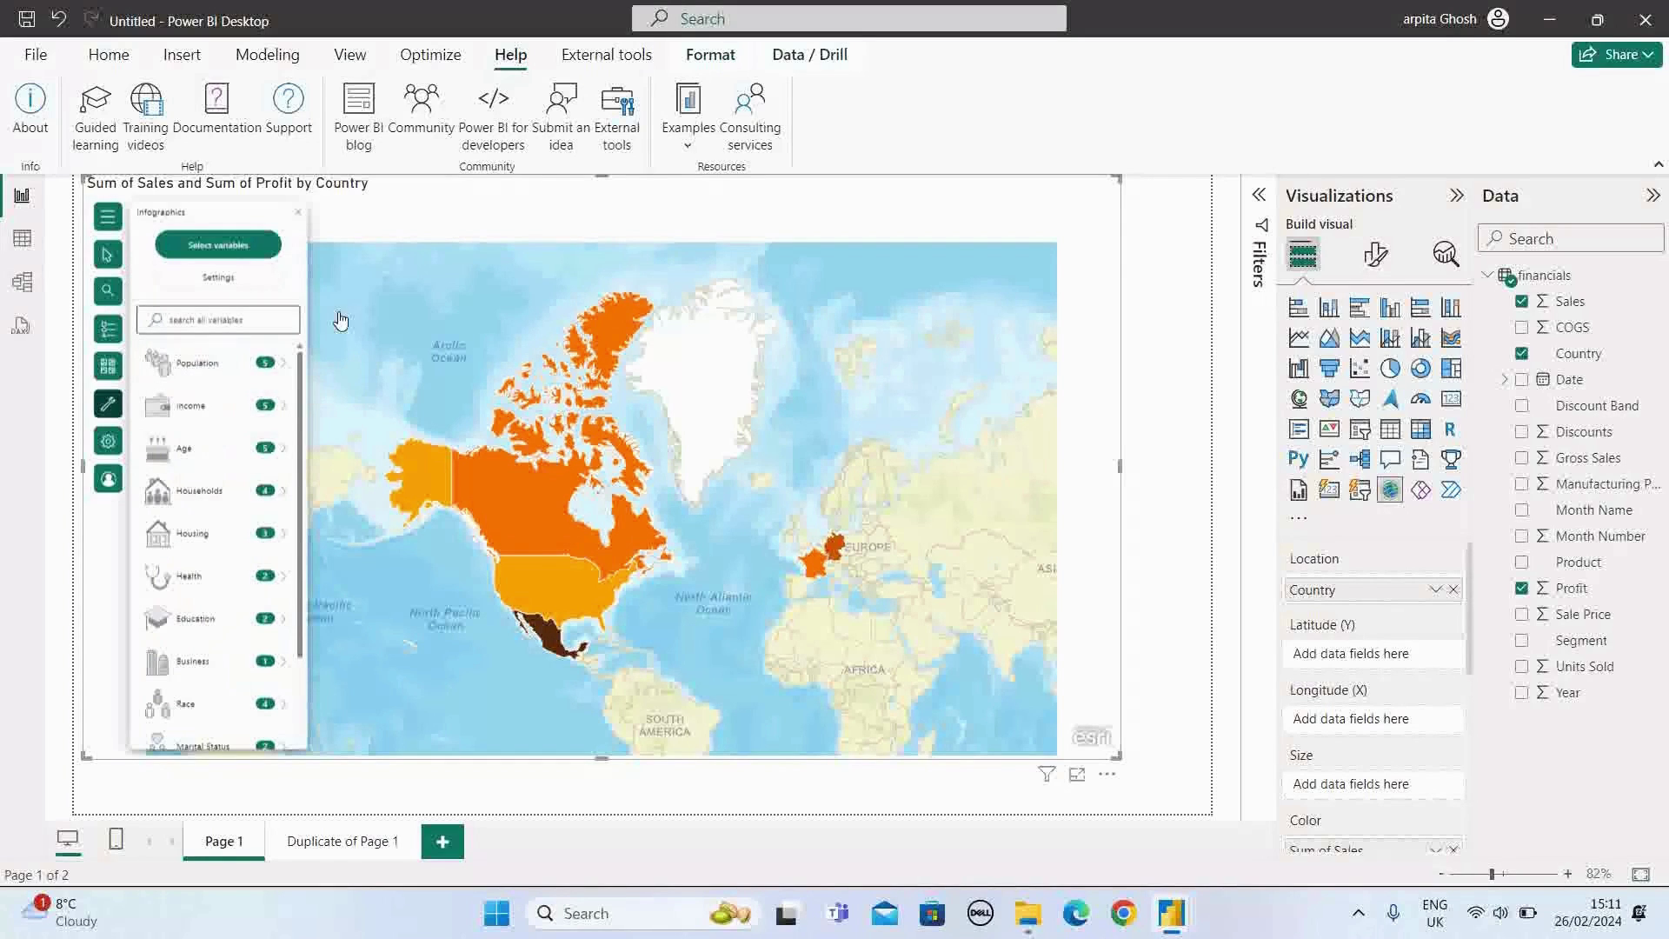
{"action": "left_click", "coordinate": [285, 364]}
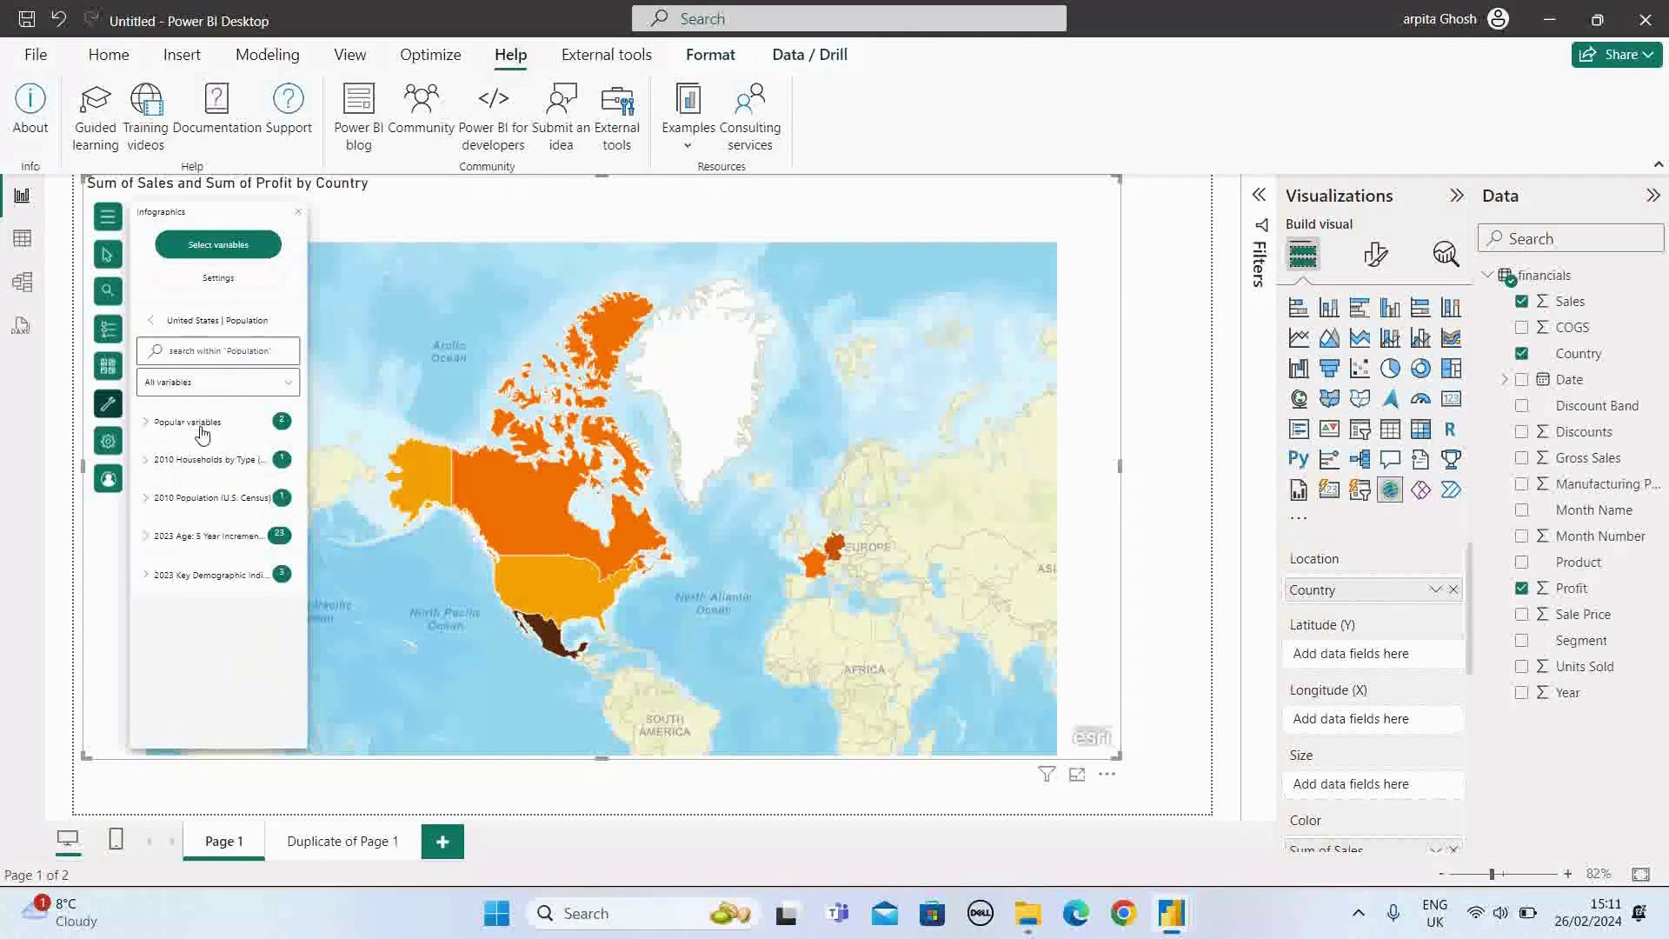
{"action": "left_click", "coordinate": [143, 425]}
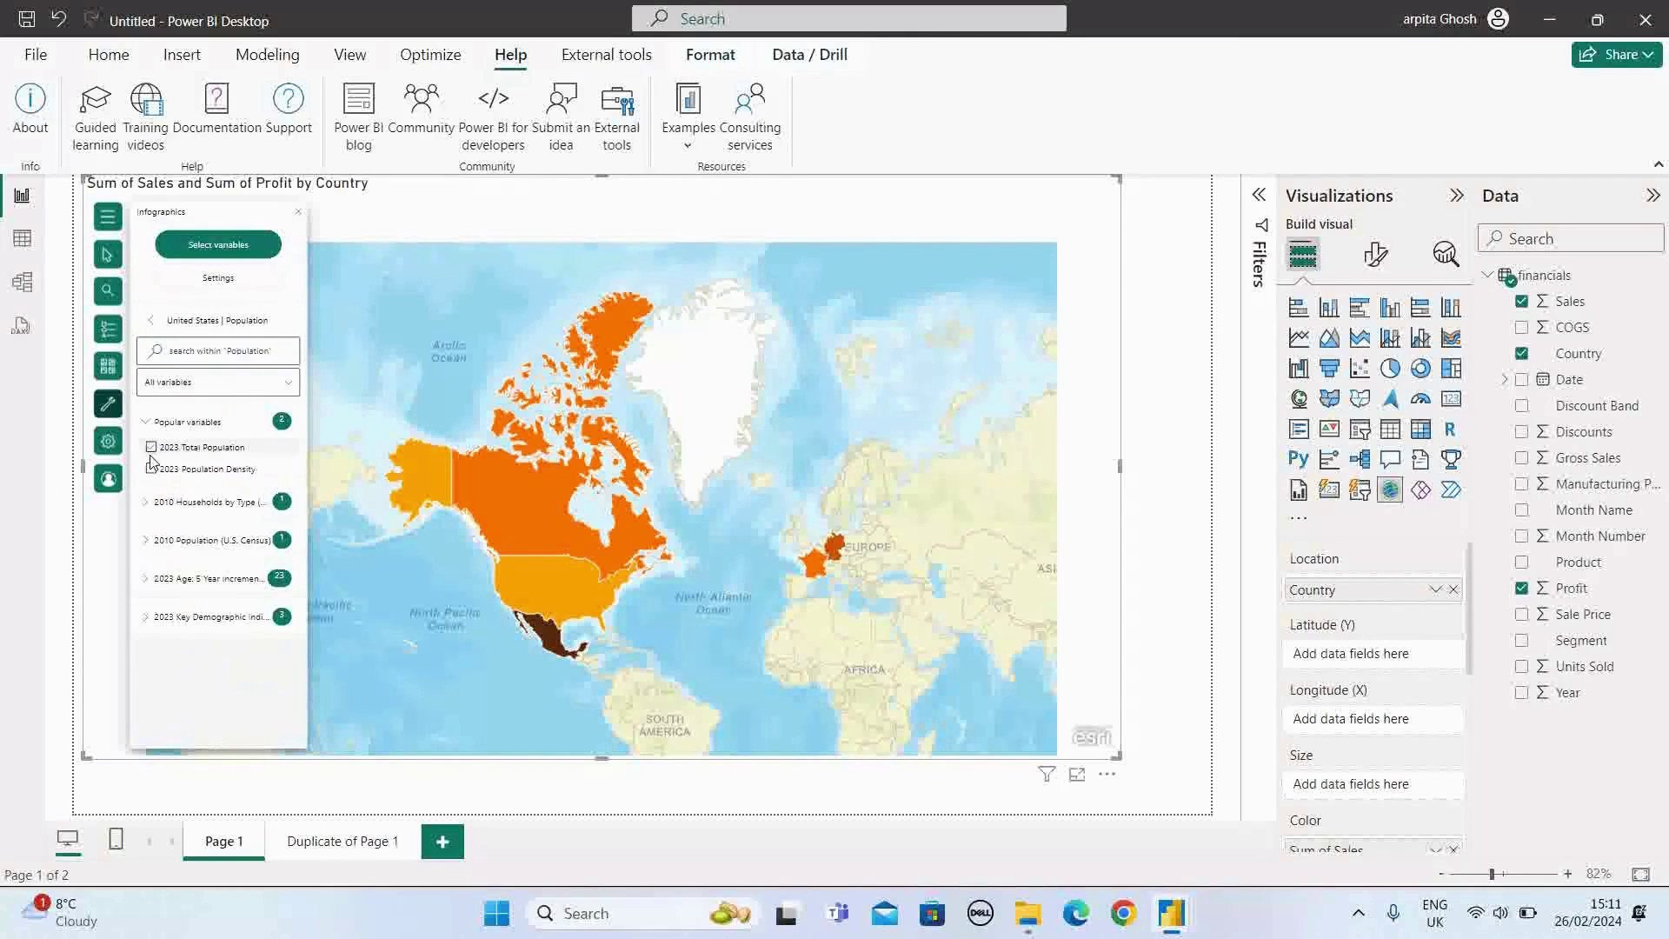
{"action": "left_click", "coordinate": [152, 449]}
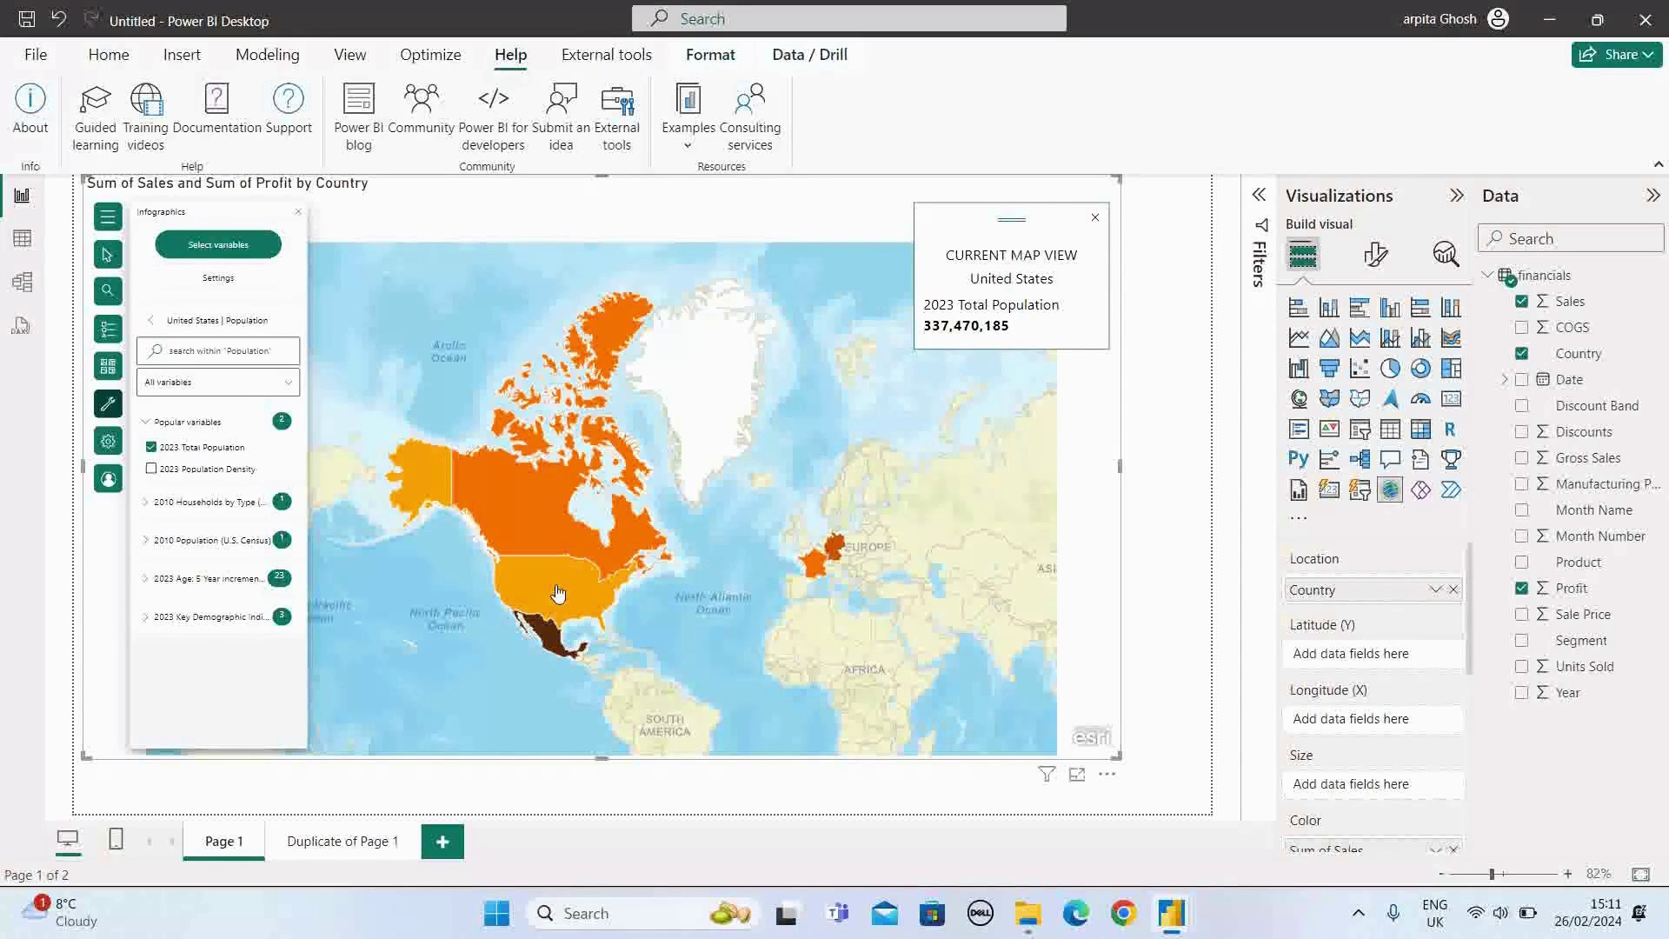
- Close the infographic variable list and view the United States' and Mexico's figures on the map
{"action": "left_click", "coordinate": [298, 211]}
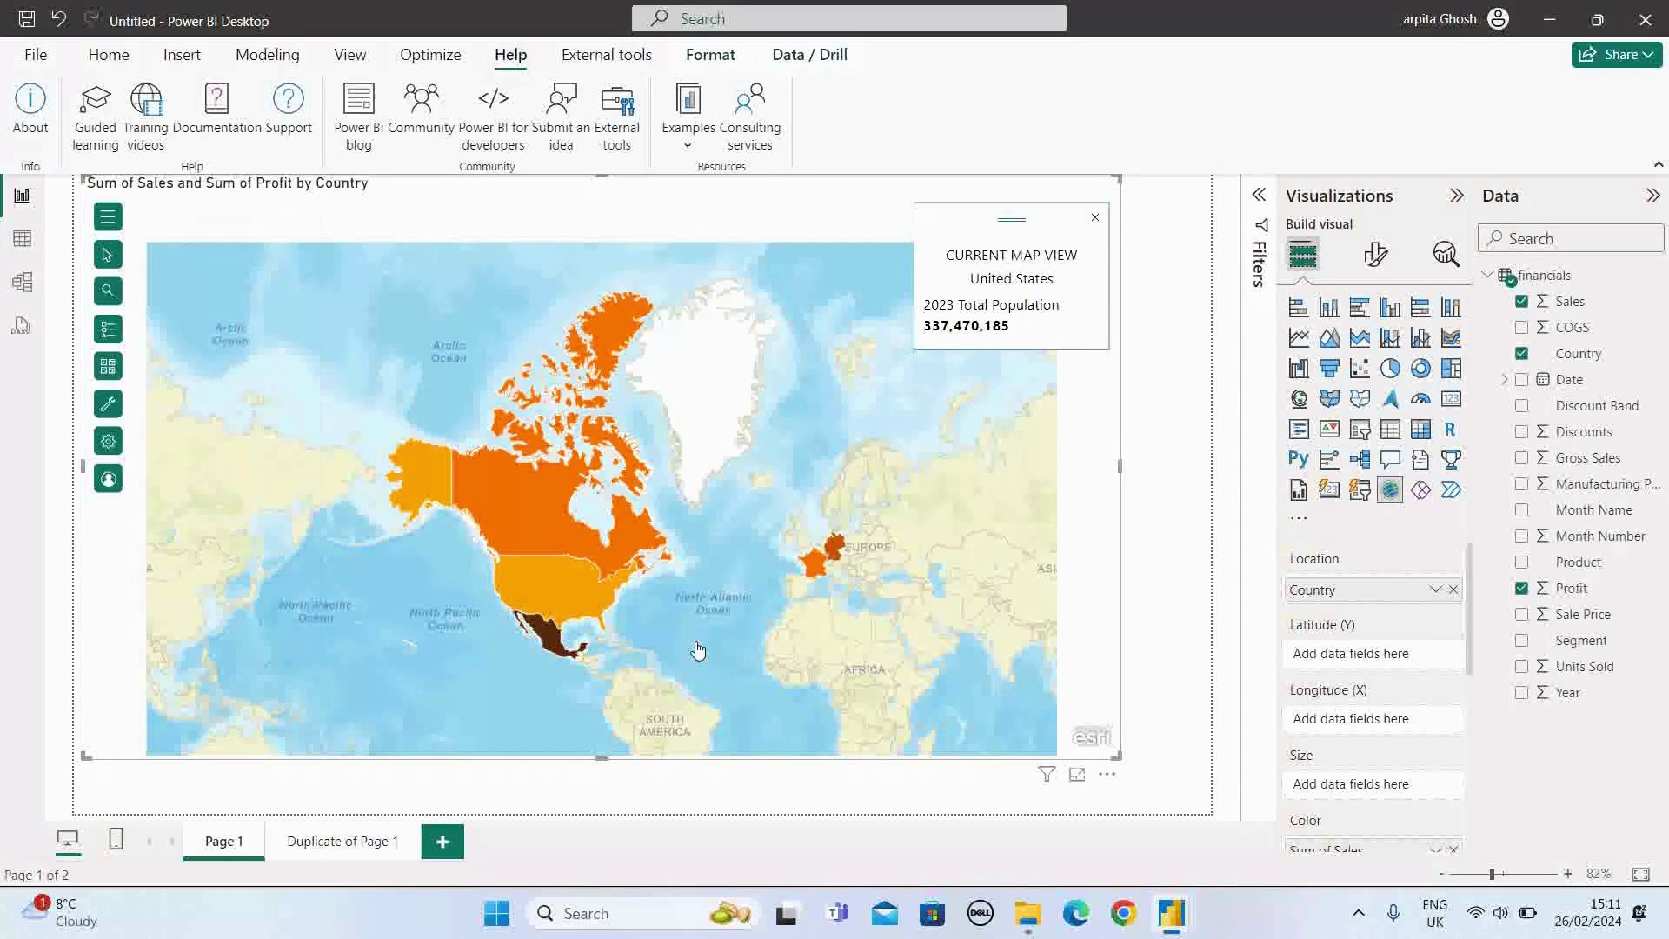
{"action": "left_click", "coordinate": [553, 589]}
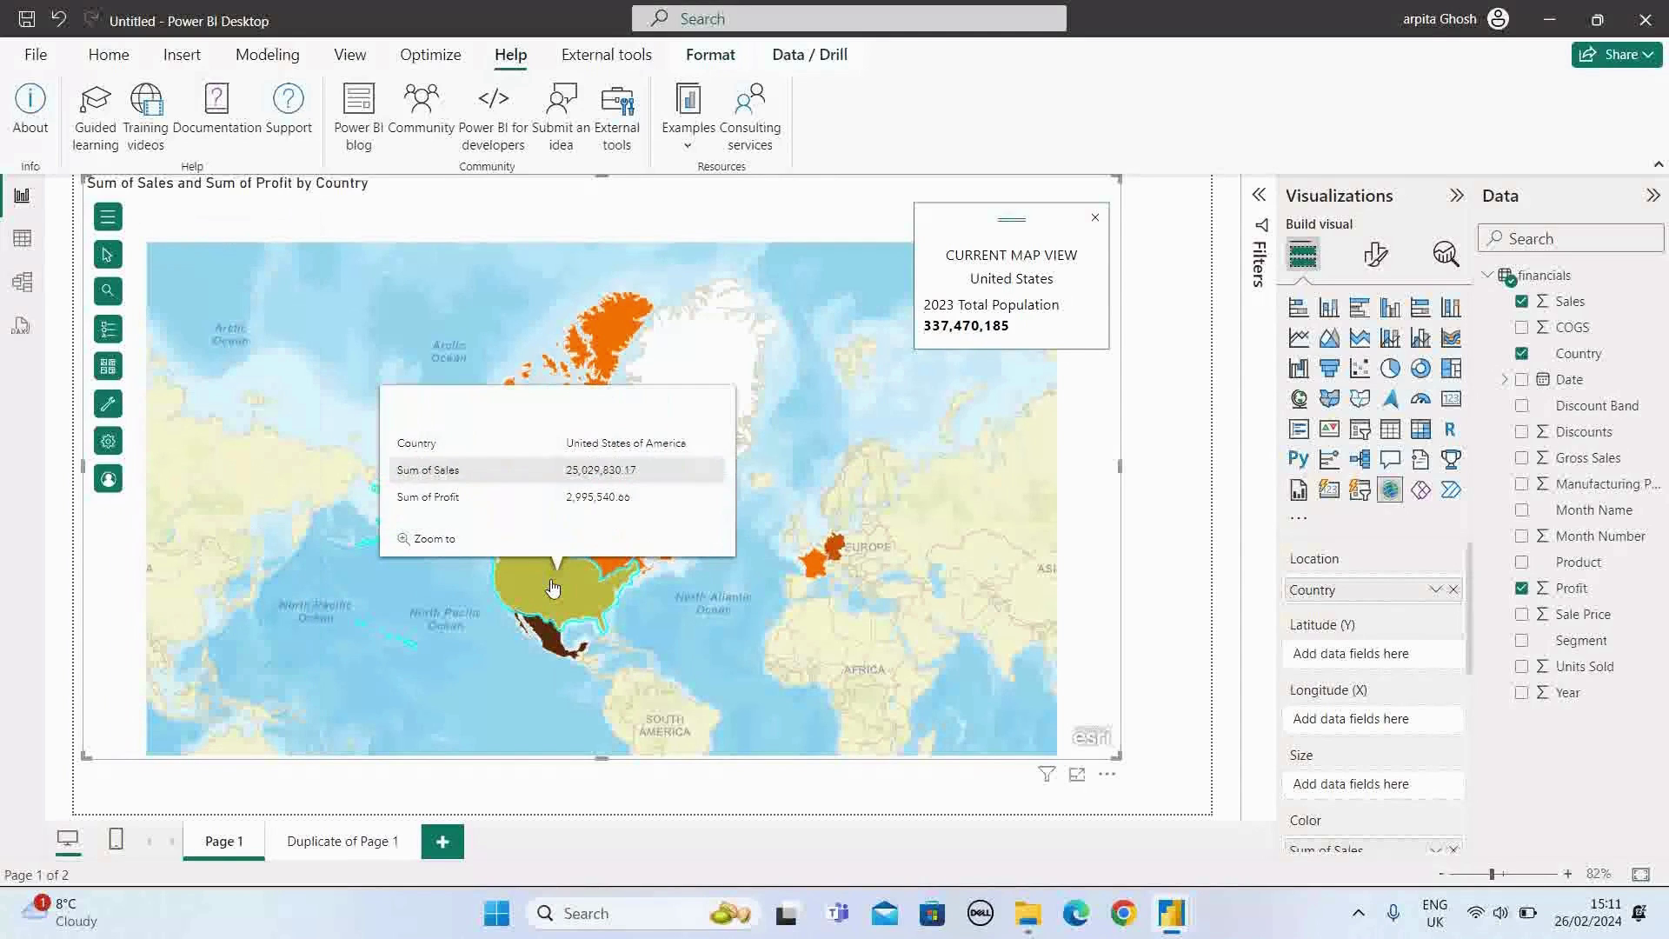
{"action": "left_click", "coordinate": [549, 641]}
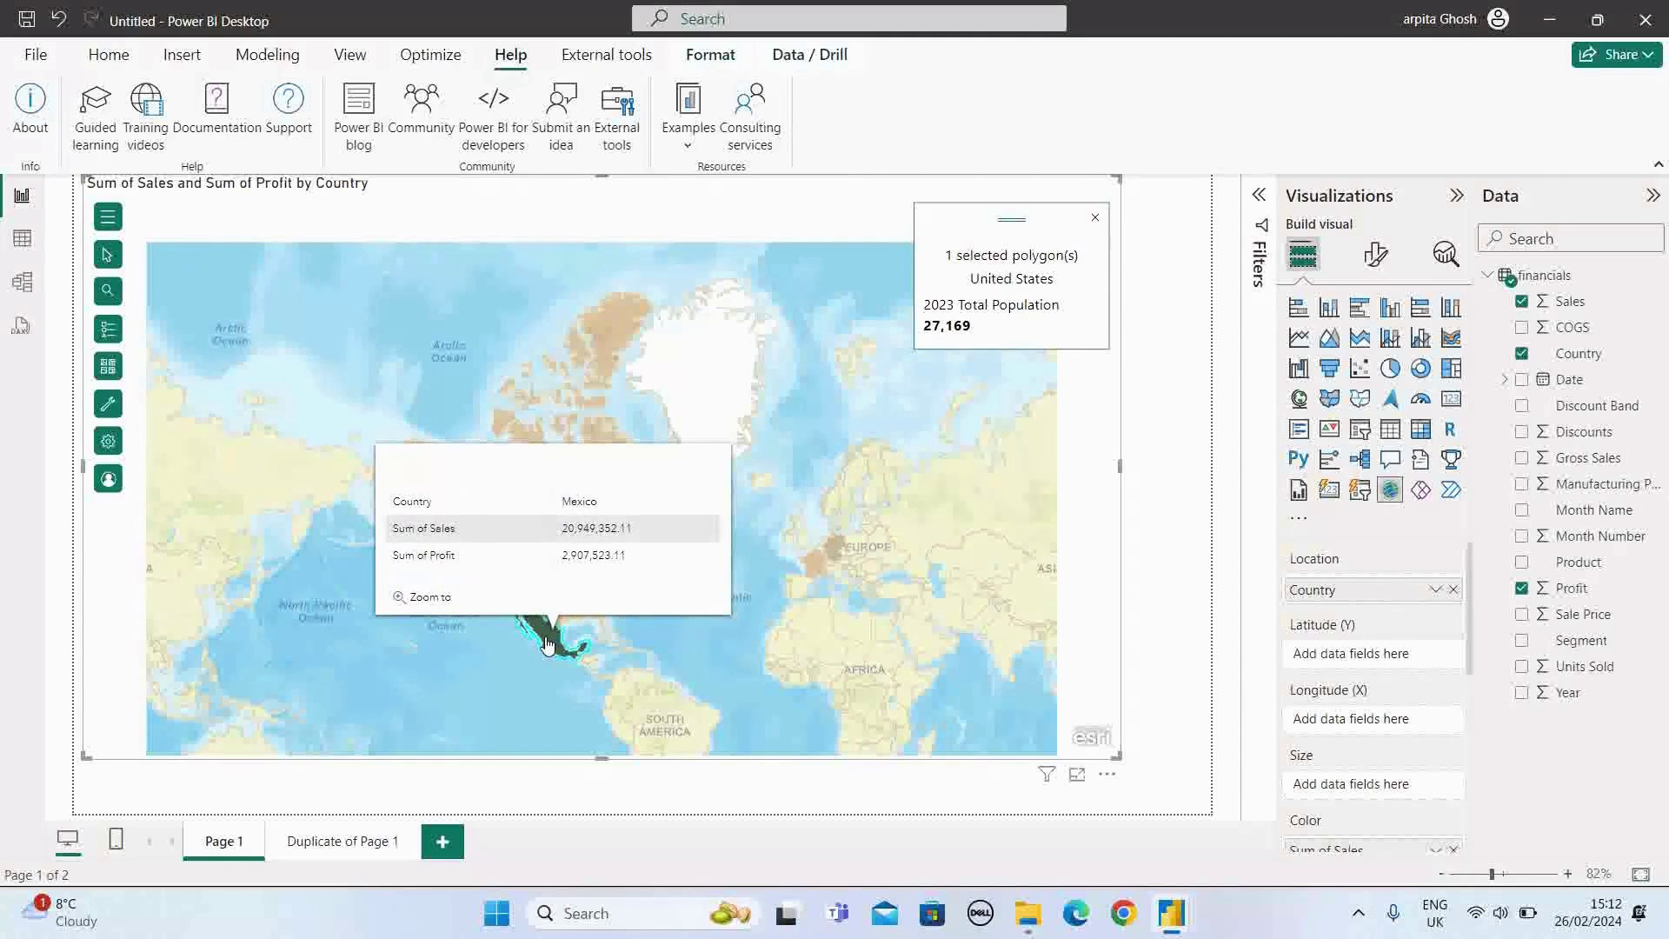
{"action": "left_click", "coordinate": [951, 340]}
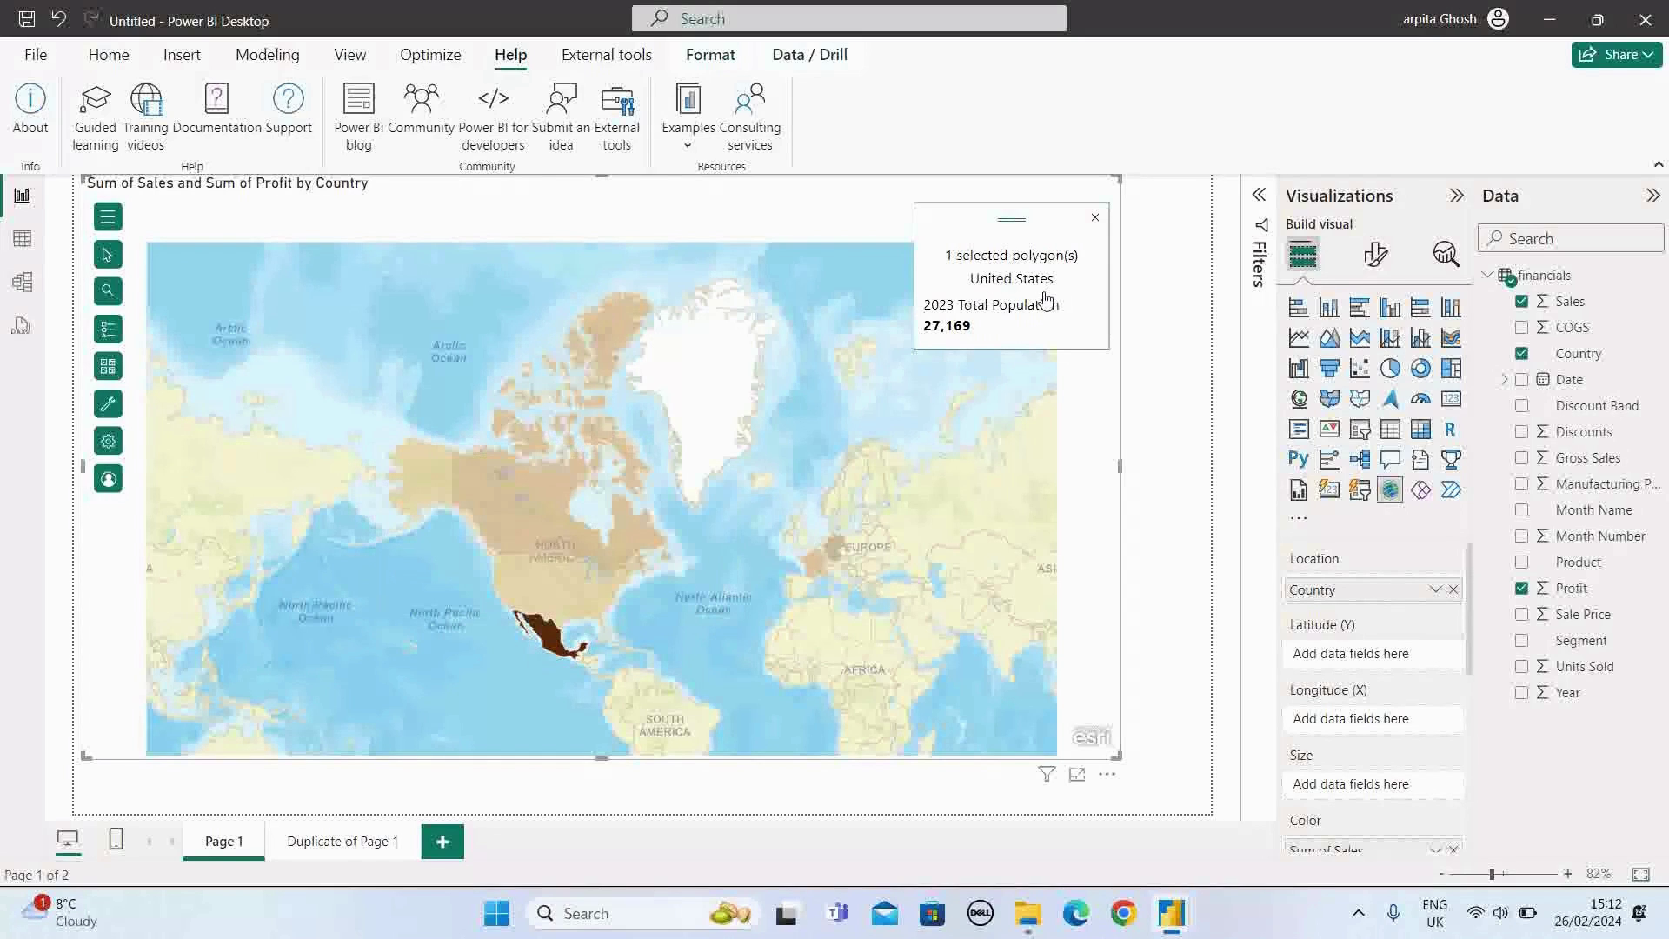
{"action": "left_click", "coordinate": [558, 639]}
{"action": "left_click", "coordinate": [681, 791]}
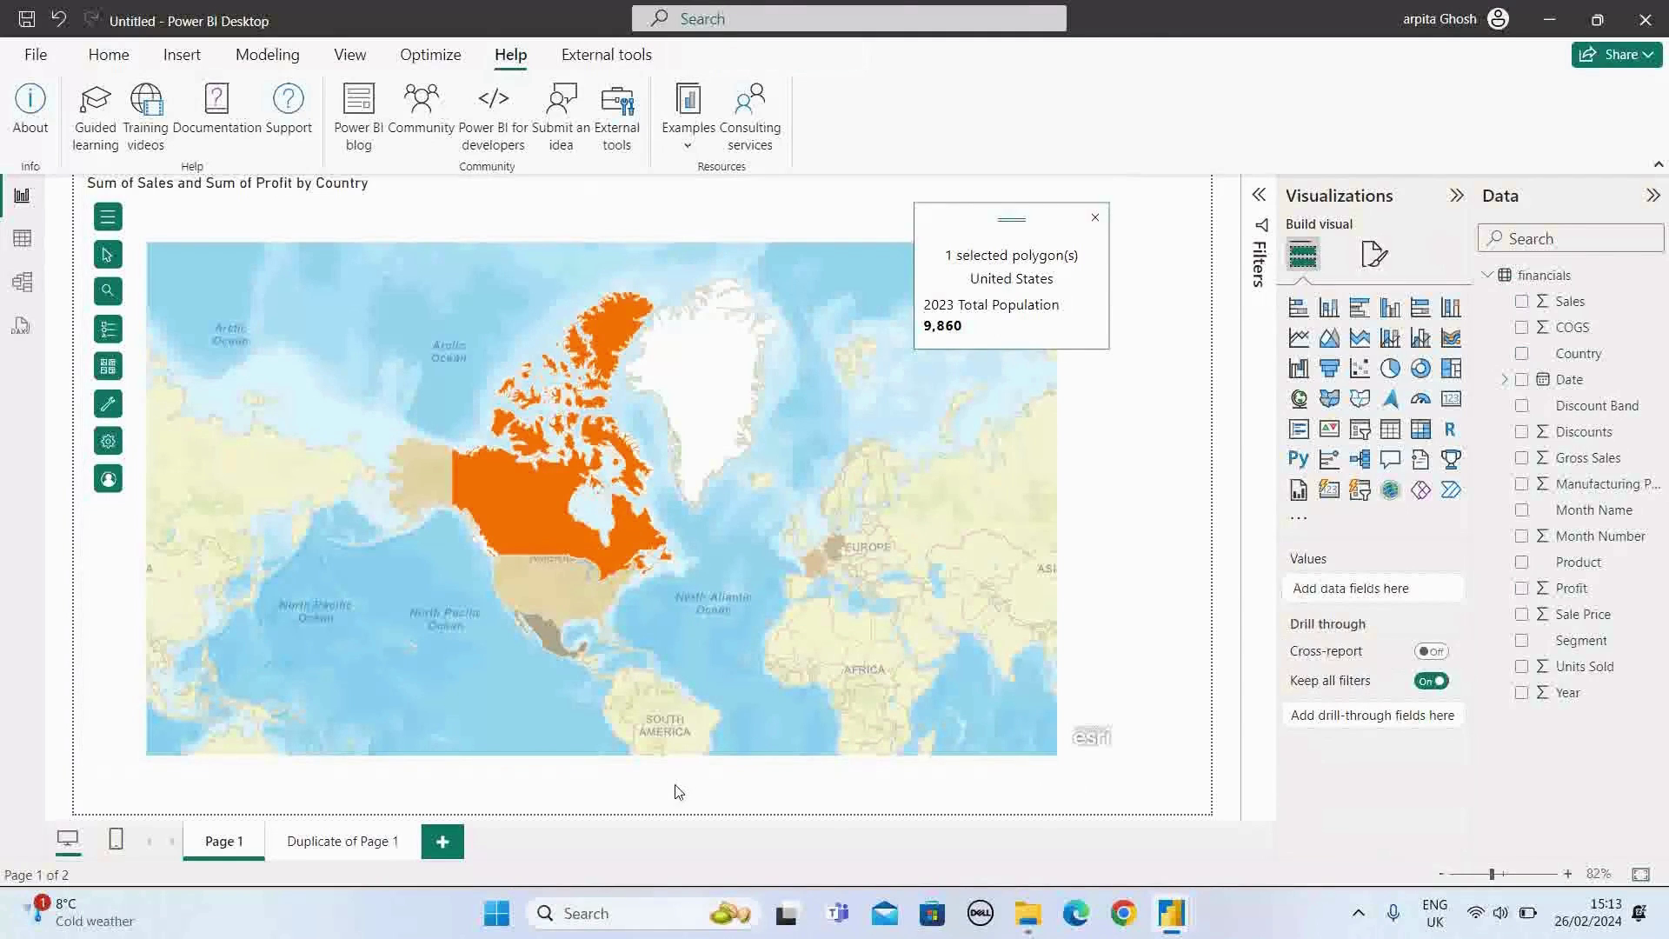